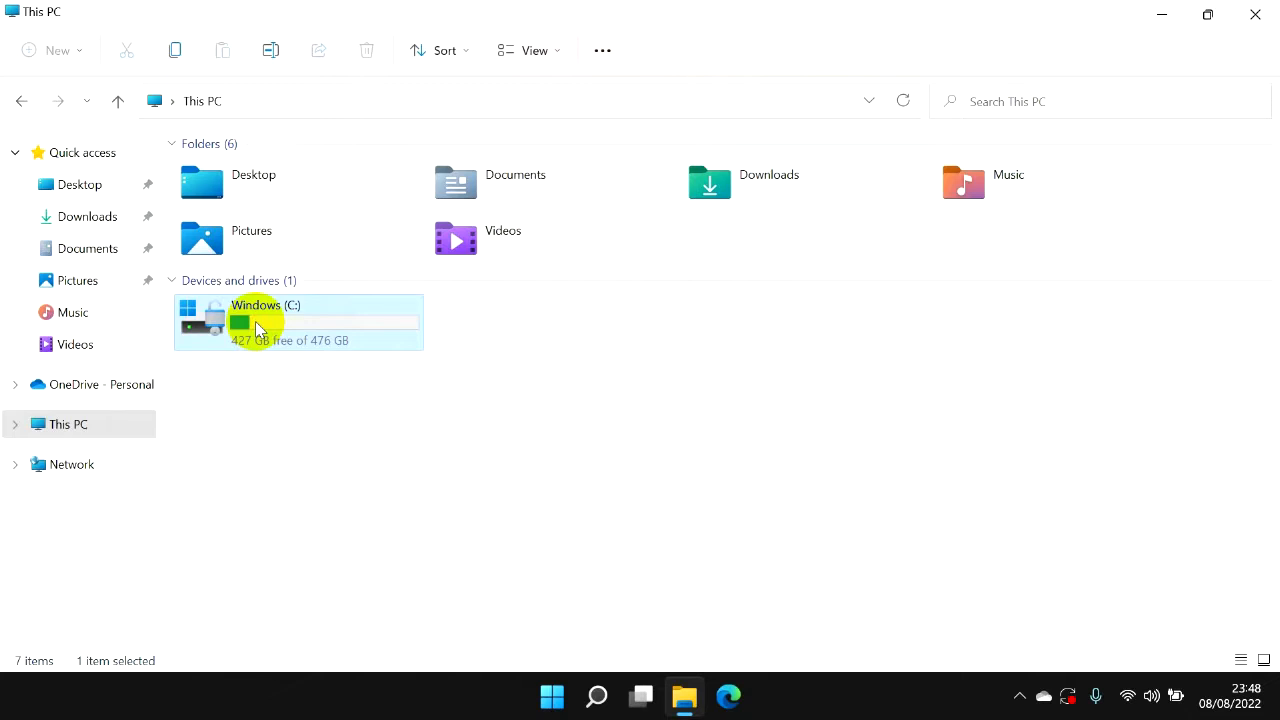
Check the available drives under This PC, then close the window.
mouse_move(268, 335)
click(78, 418)
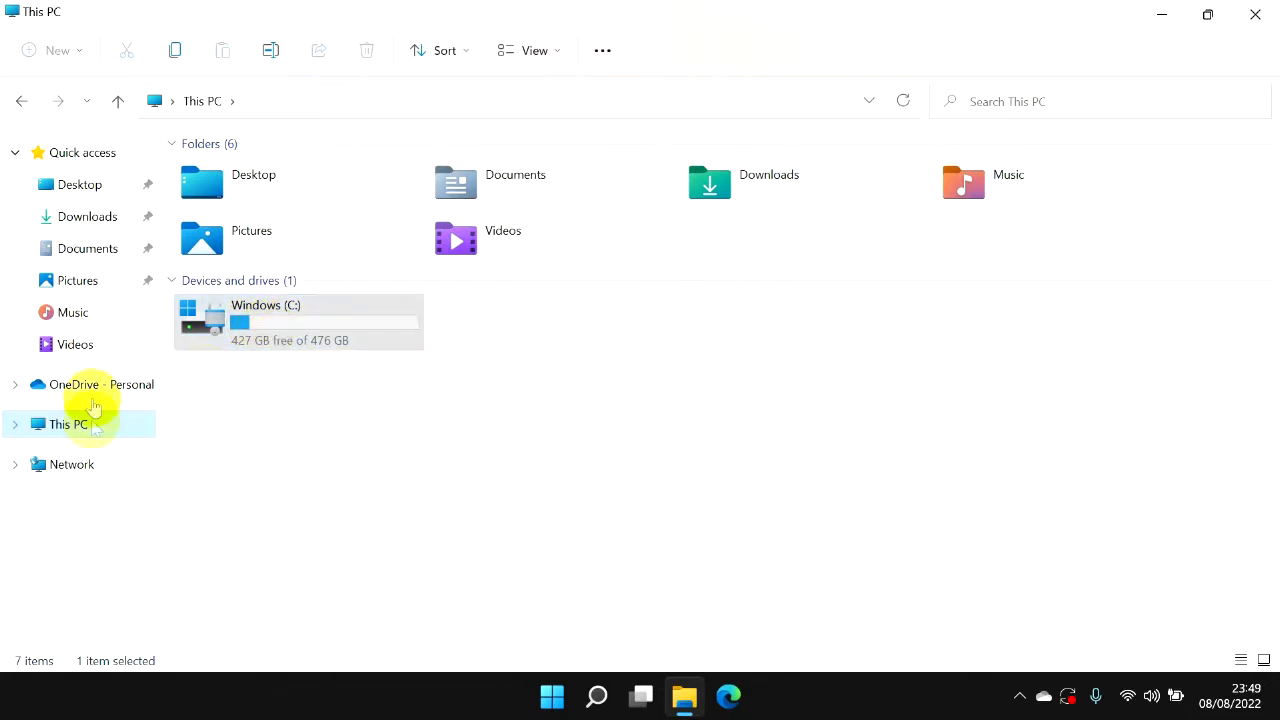
click(526, 390)
click(1258, 18)
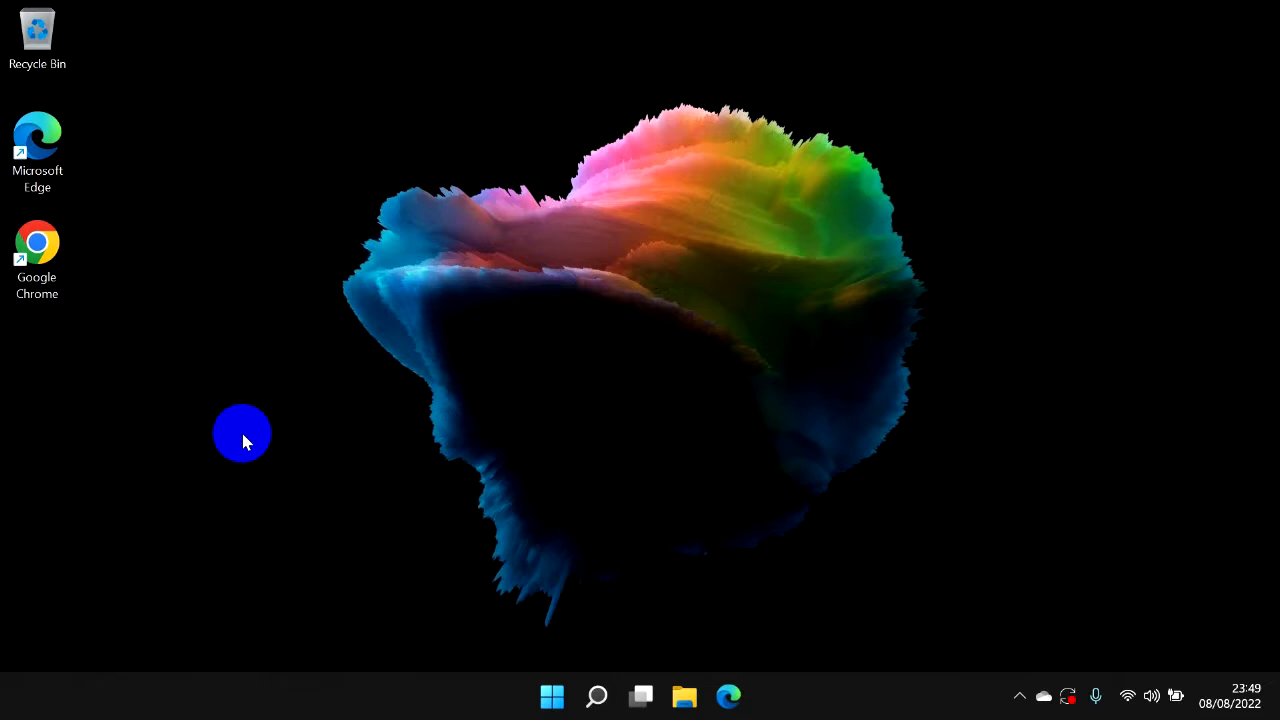
Launch Command Prompt through the Run dialog with cmd and move its window higher on the desktop.
key(super+r)
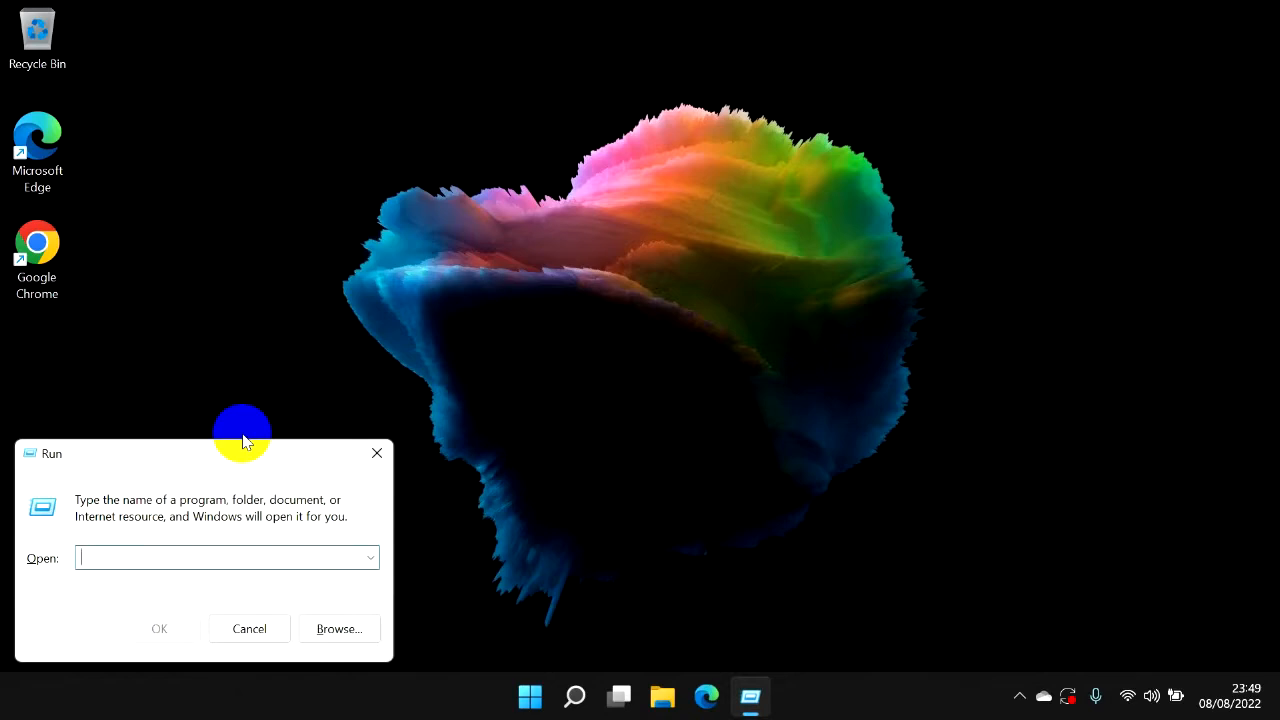
text(cmd)
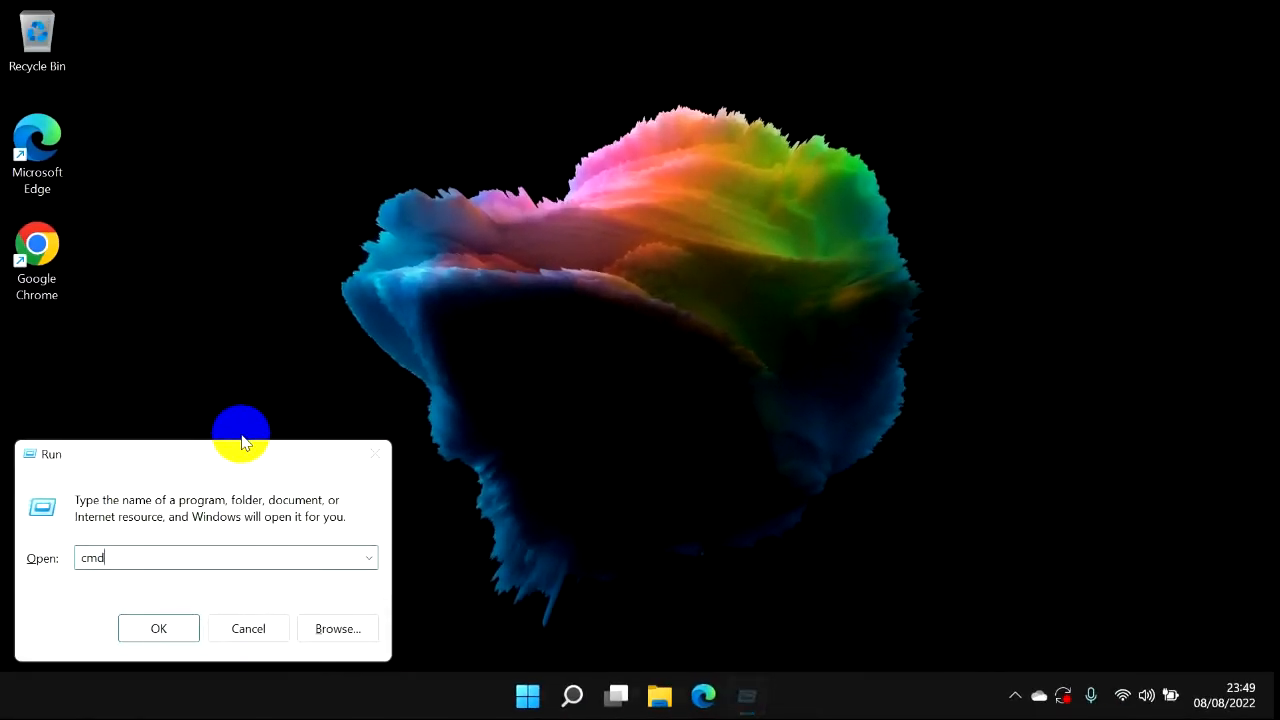
key(Return)
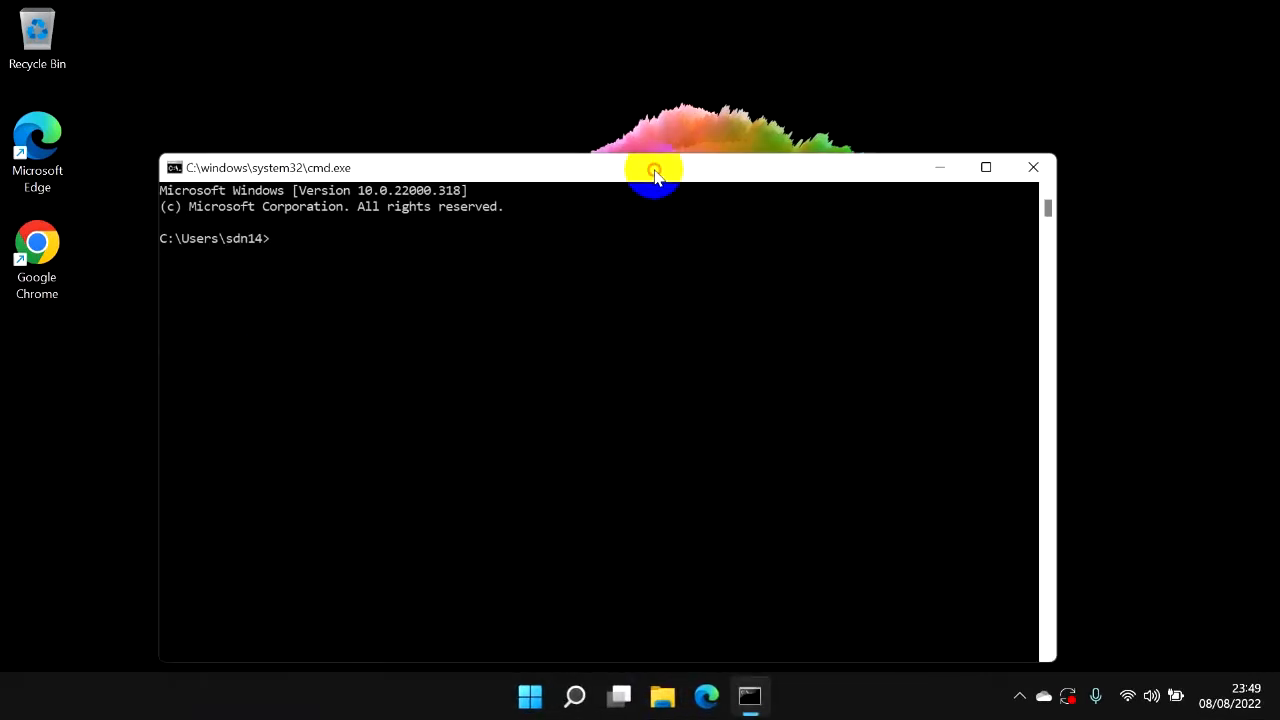
drag(651, 168, 654, 104)
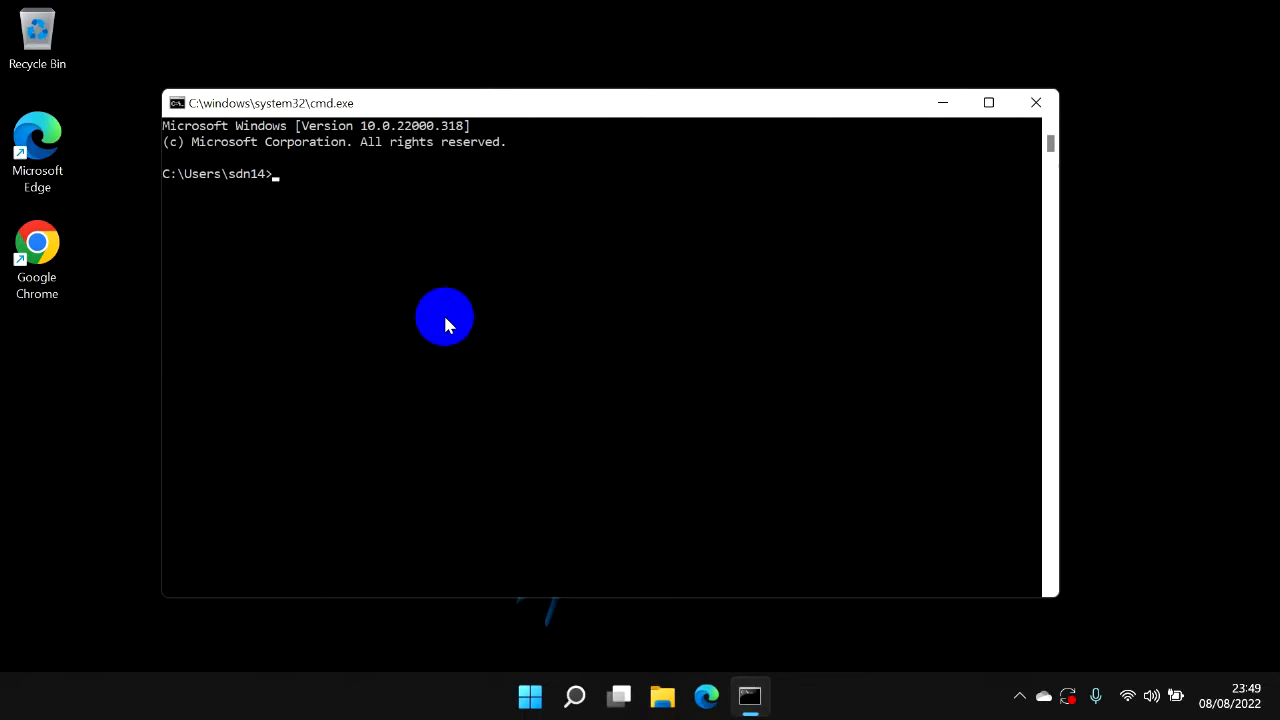
Run diskmgmt.msc in Command Prompt to view Disk Management full screen, then close both windows.
text(diskm)
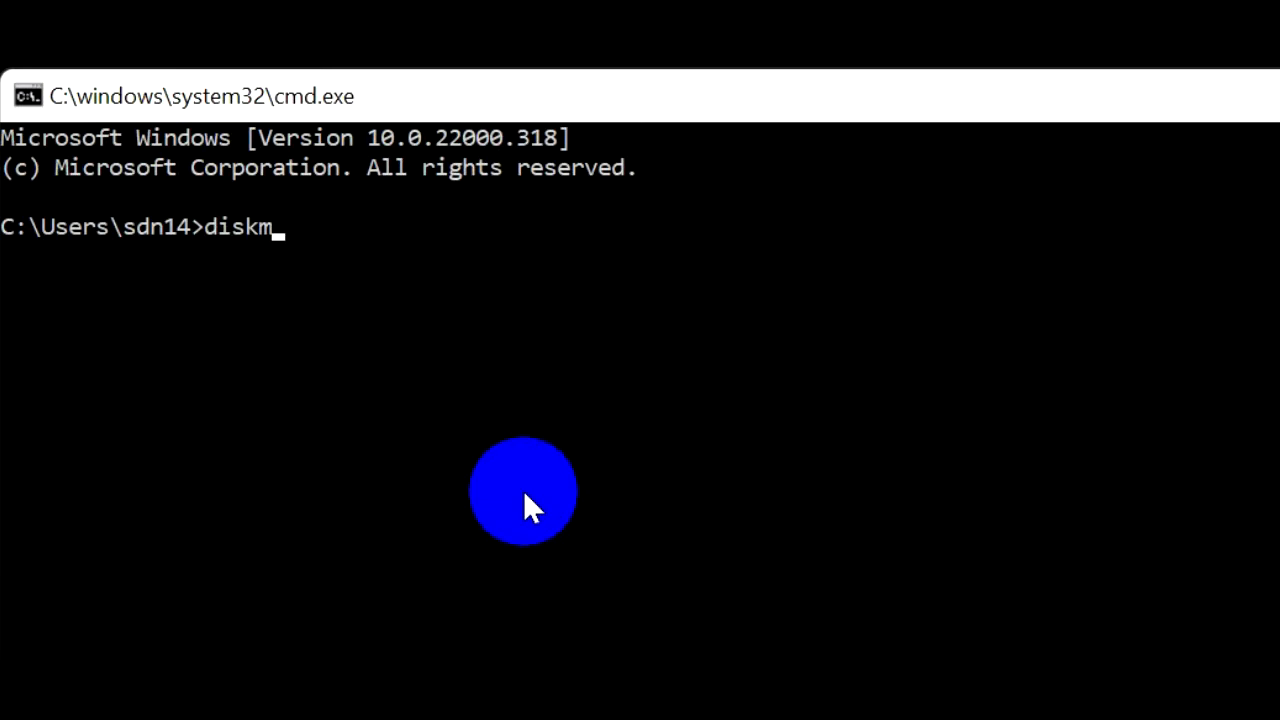
text(gmt.msc)
key(Return)
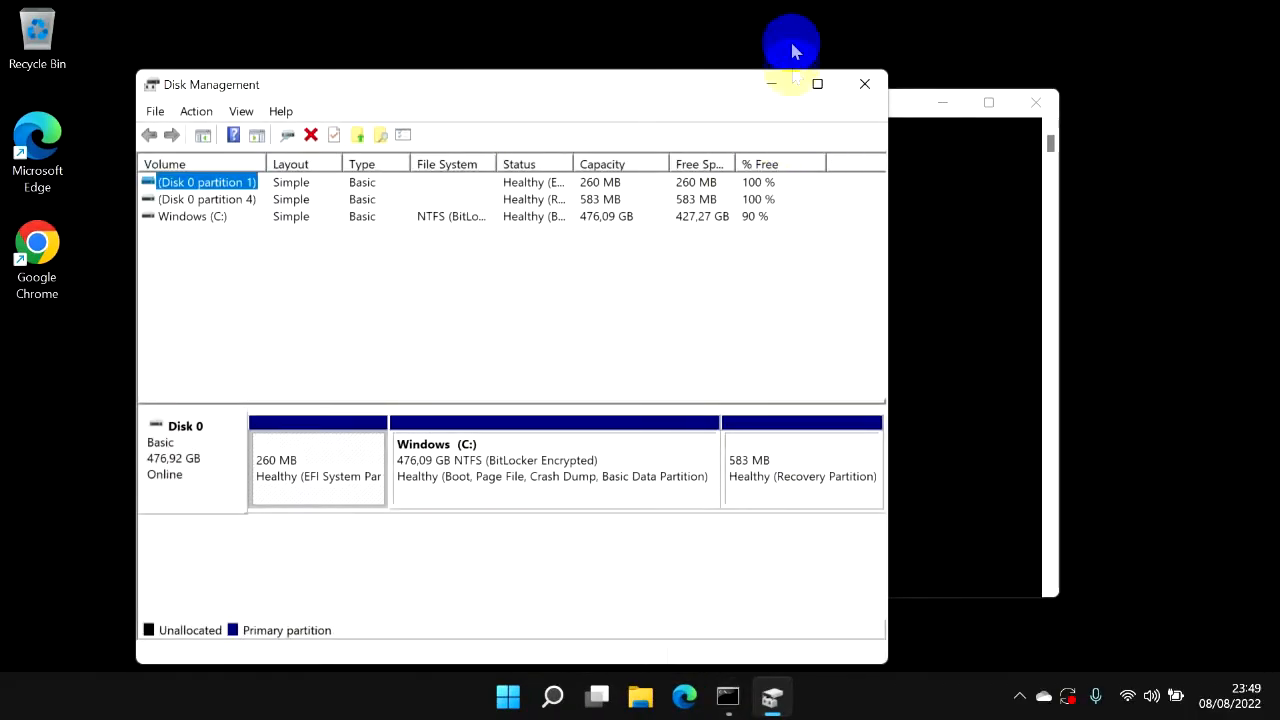
click(819, 93)
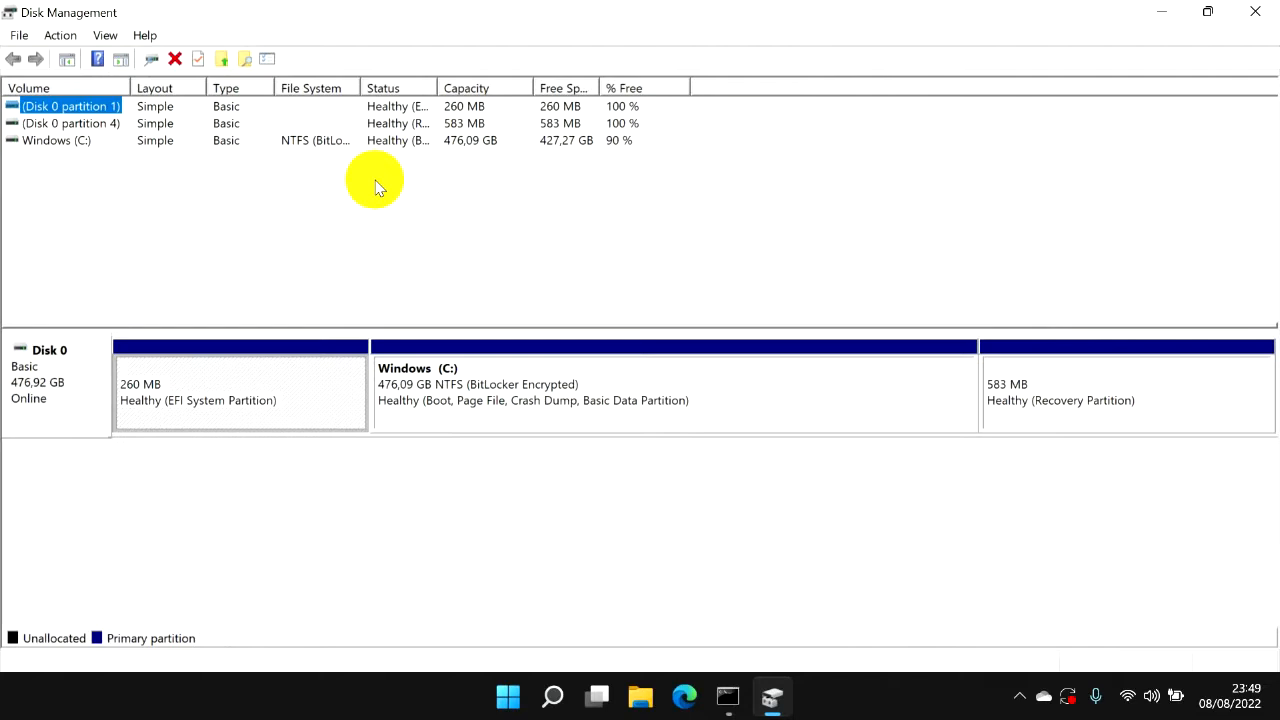
click(1255, 12)
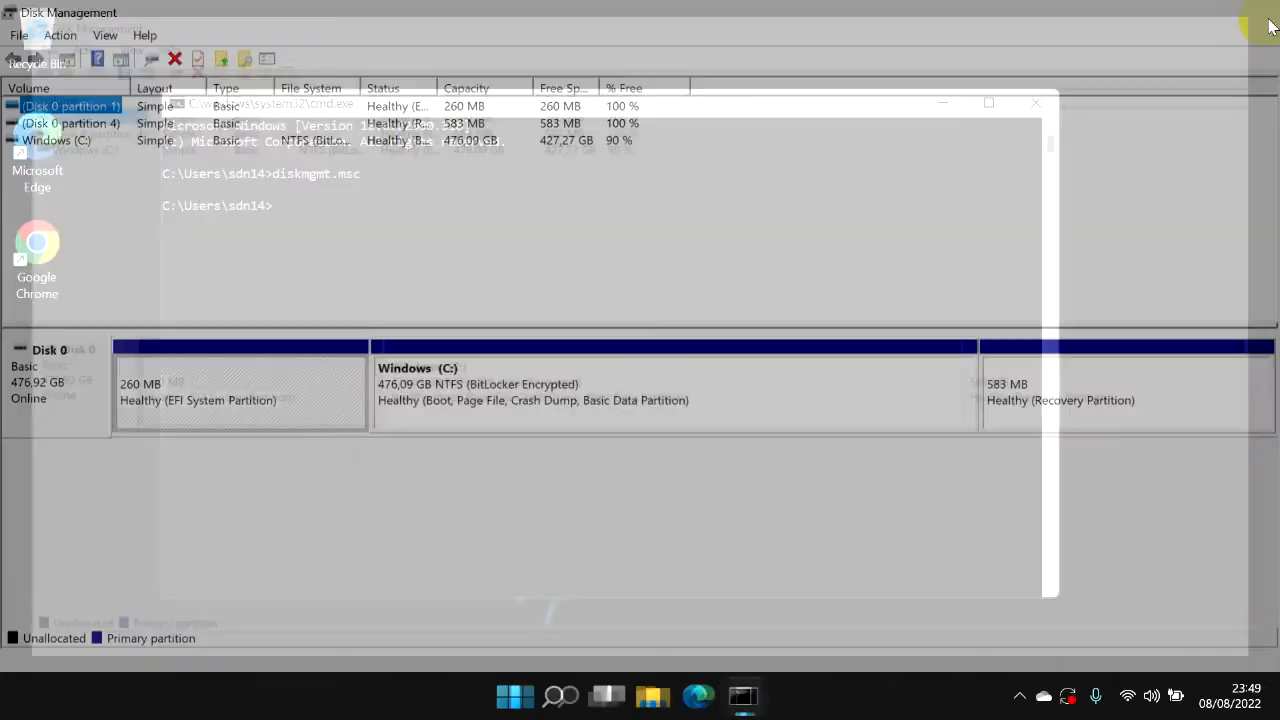
click(1036, 104)
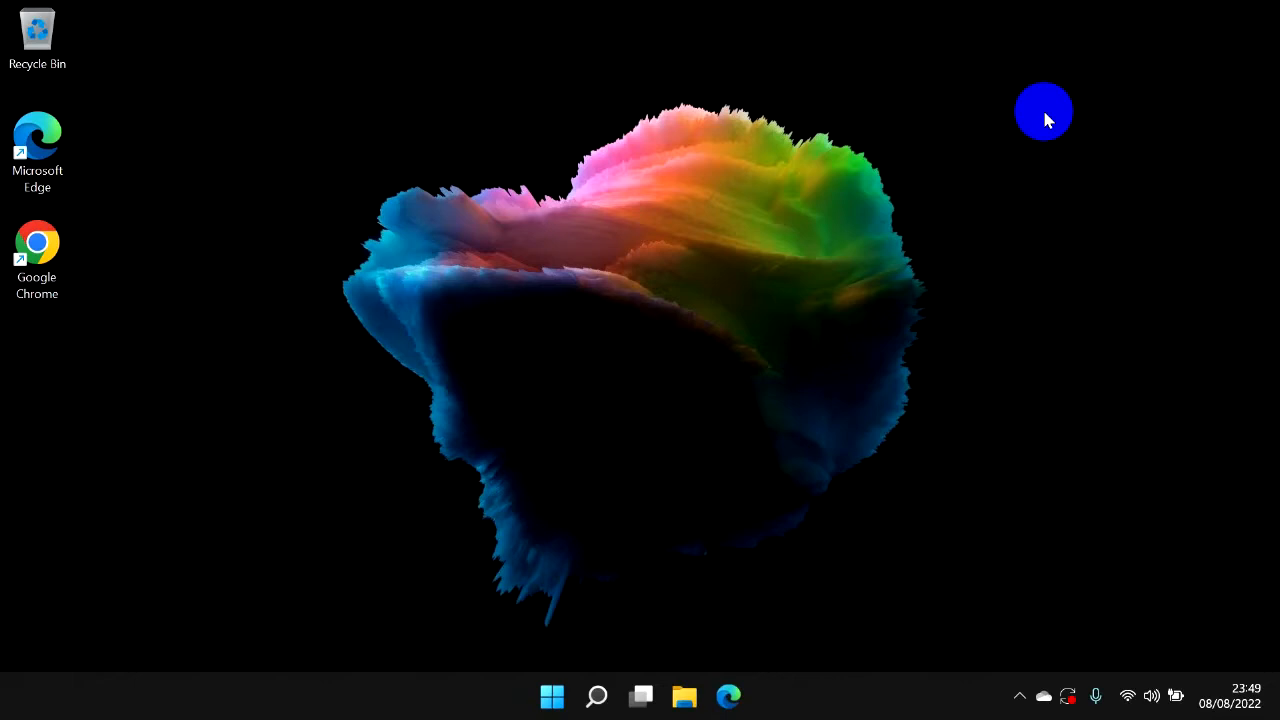
Launch Disk Management through the Run dialog with diskmgmt.msc.
key(super+r)
text(dsm)
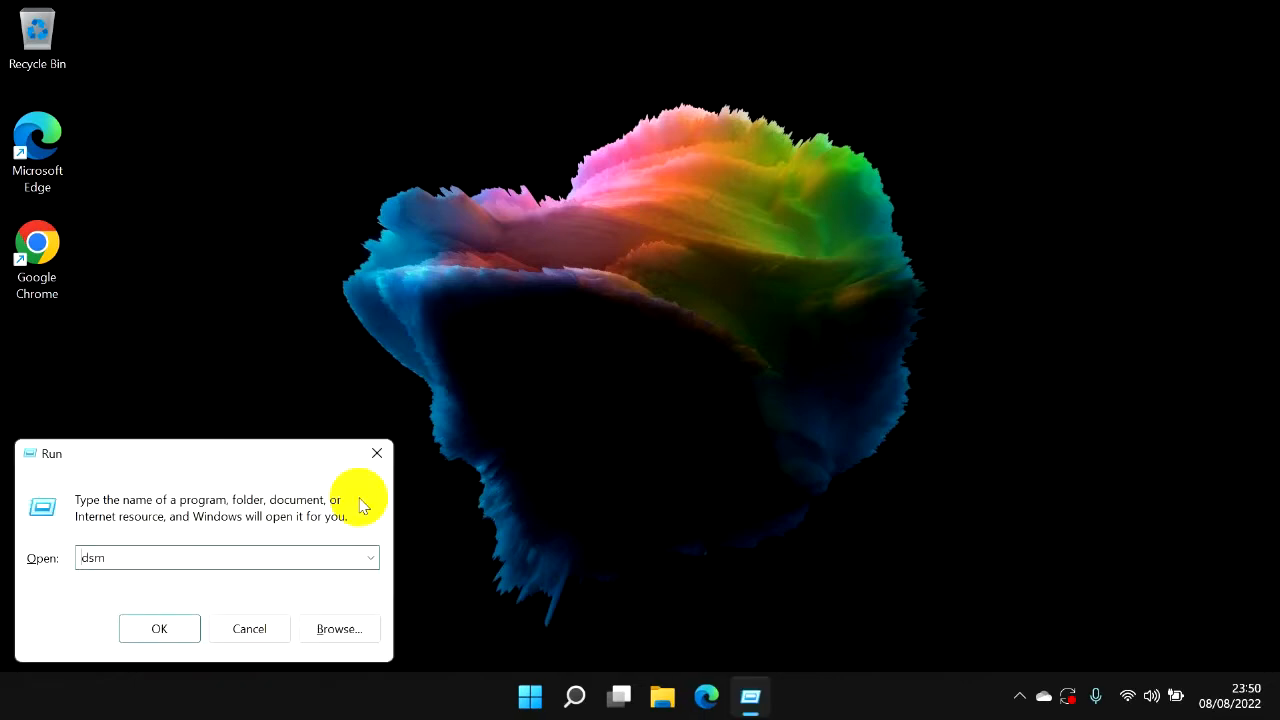
key(BackSpace)
key(BackSpace)
text(isk)
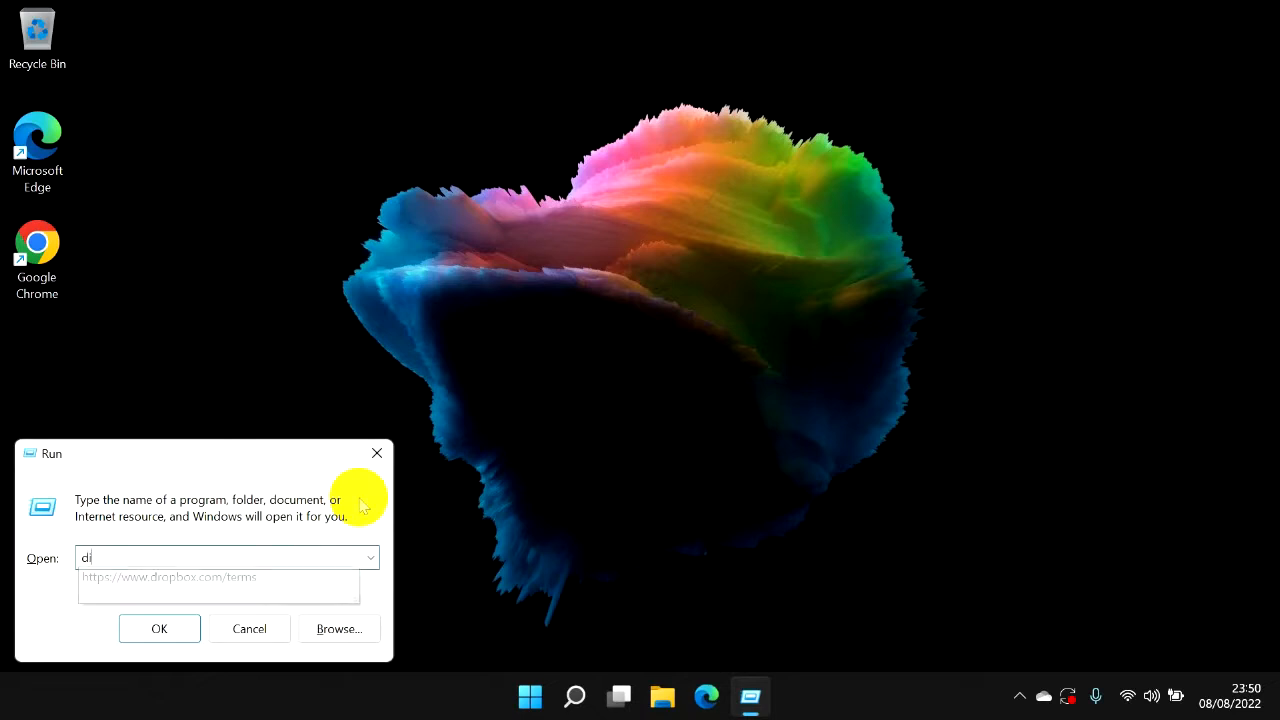
text(mgmt.)
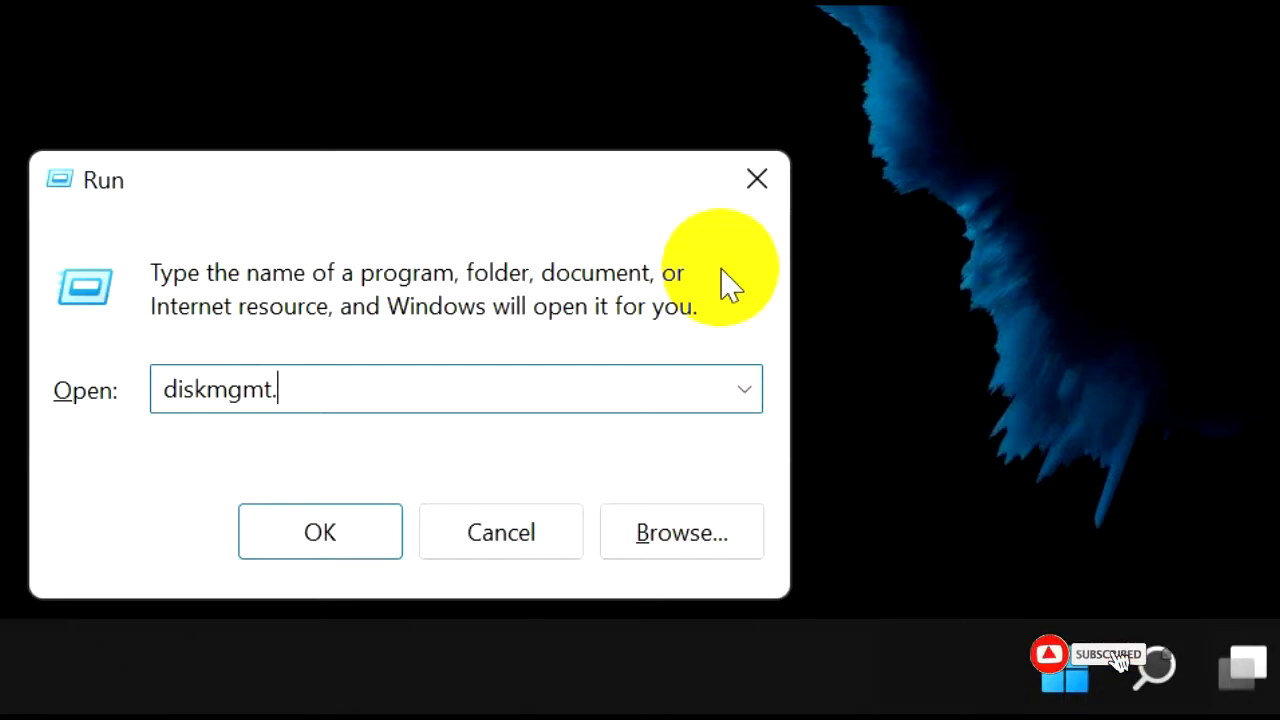
text(m)
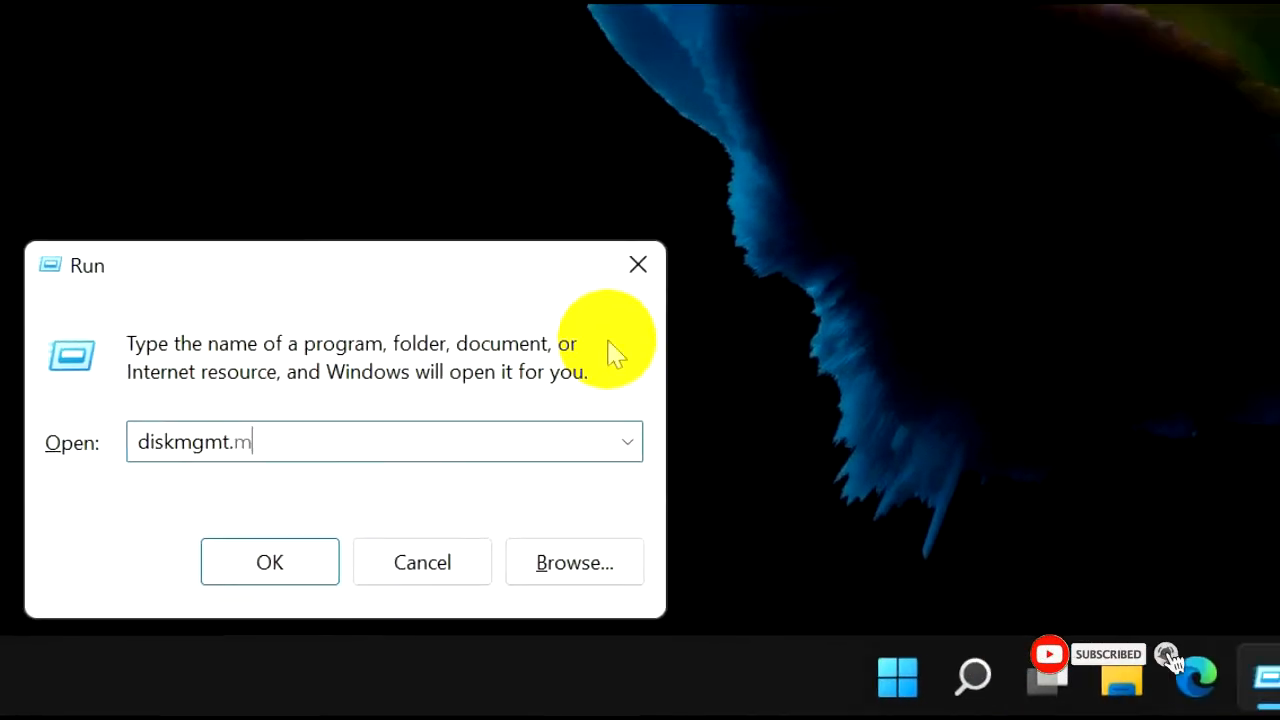
text(sc)
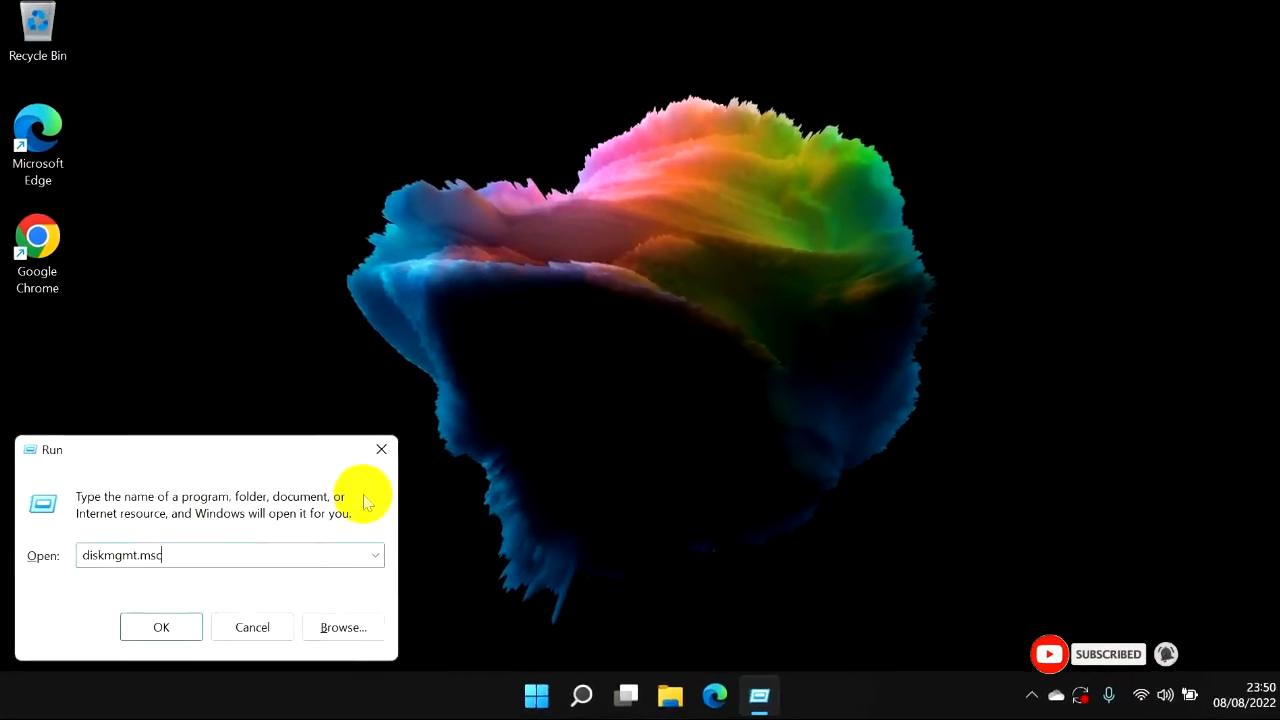
key(Return)
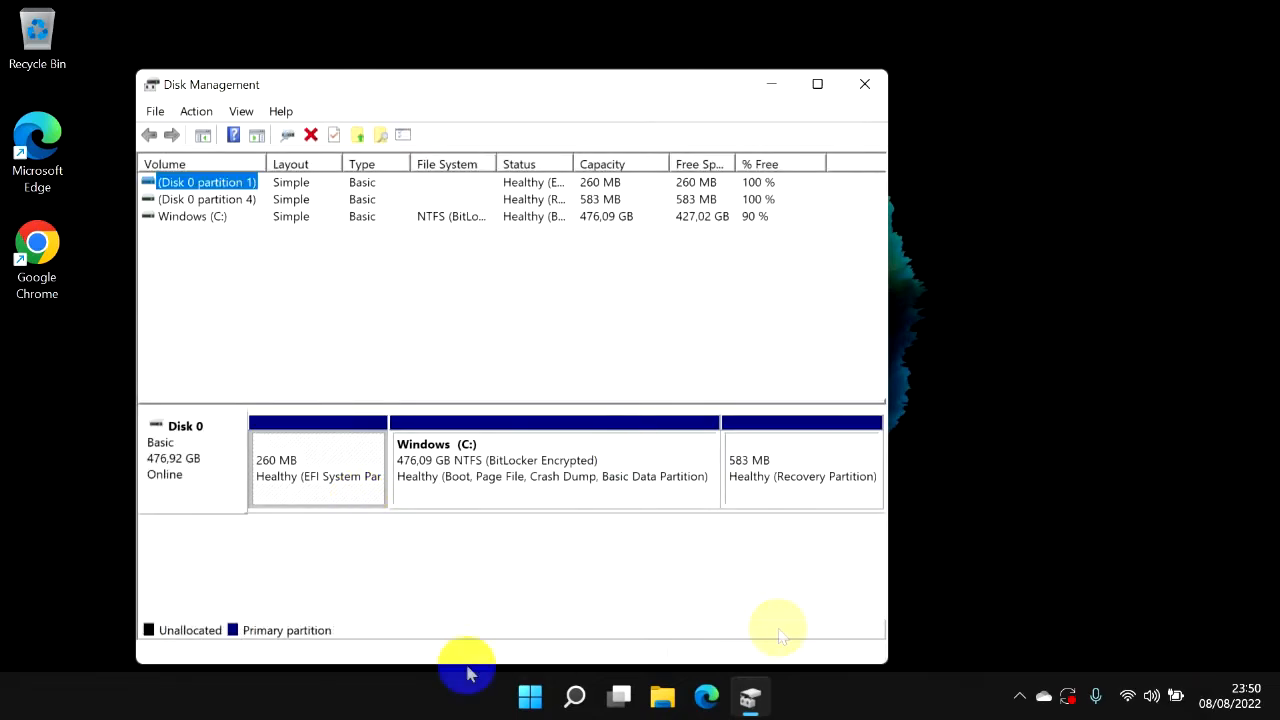
Select the Windows (C:) partition, view Disk Management full screen, then close it.
click(592, 460)
click(817, 84)
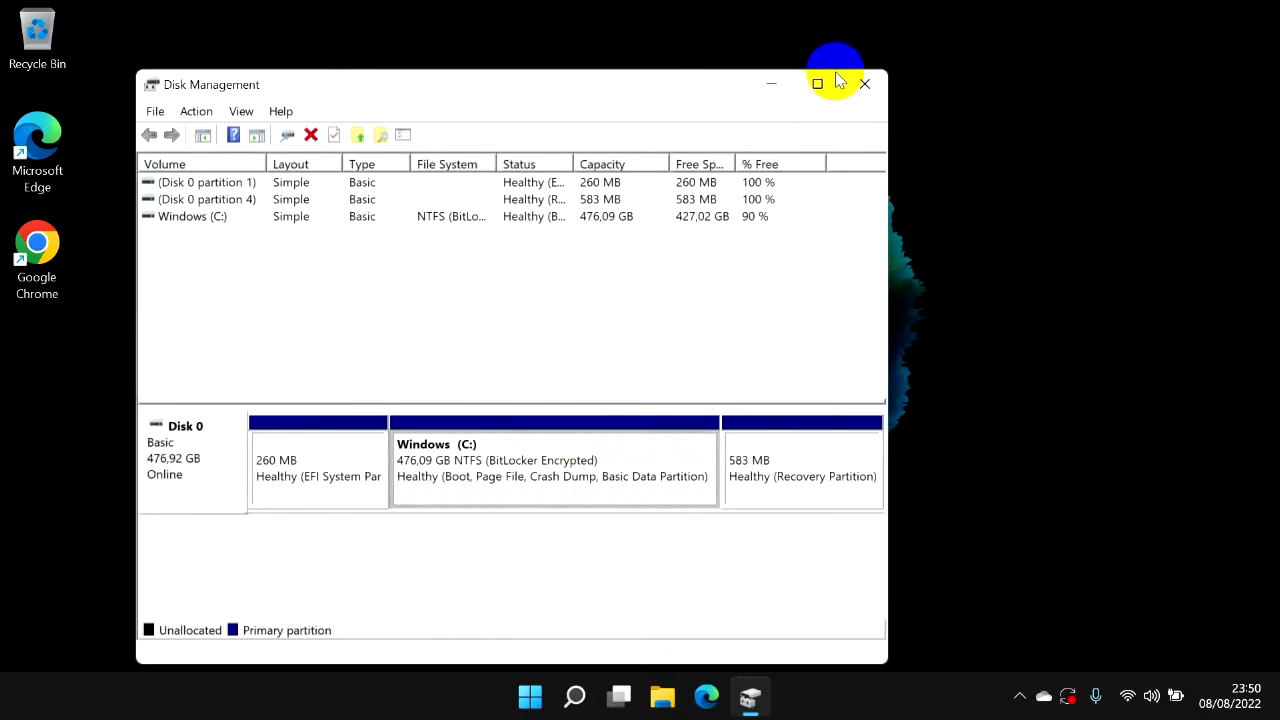
click(1253, 14)
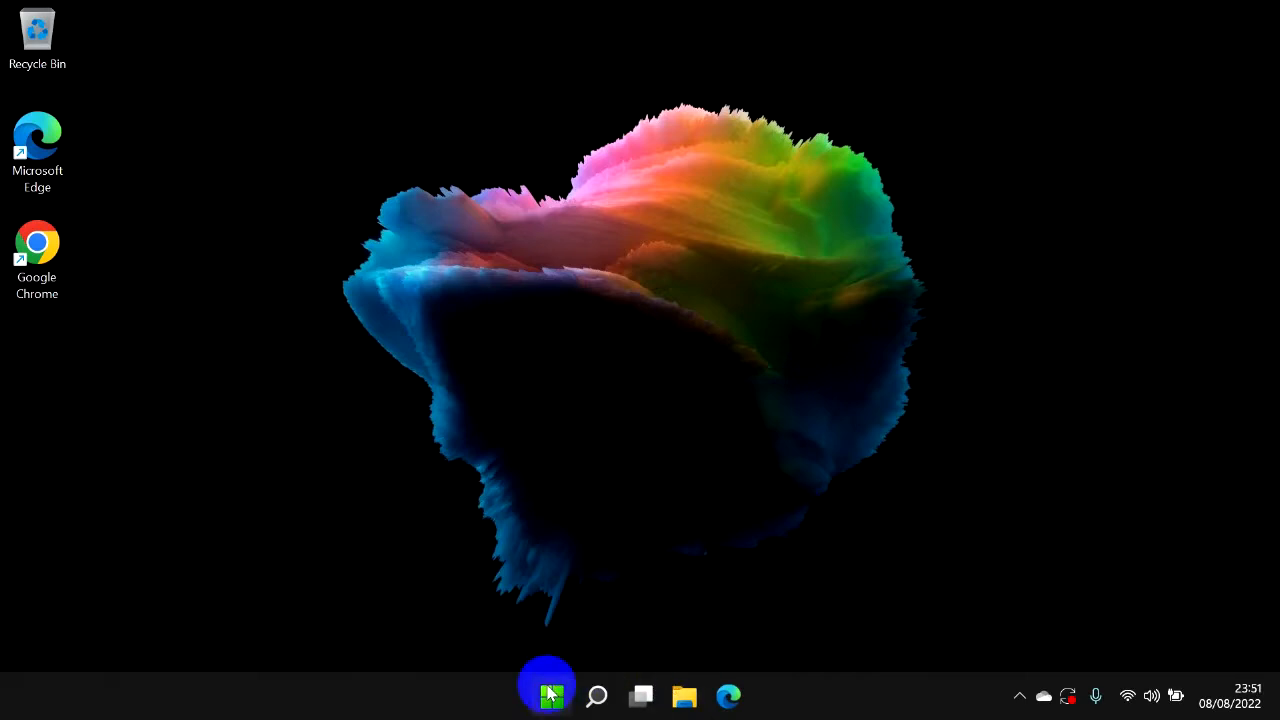
Search for comp to open Computer Management, display Disk Management under Storage, then close the window.
click(551, 695)
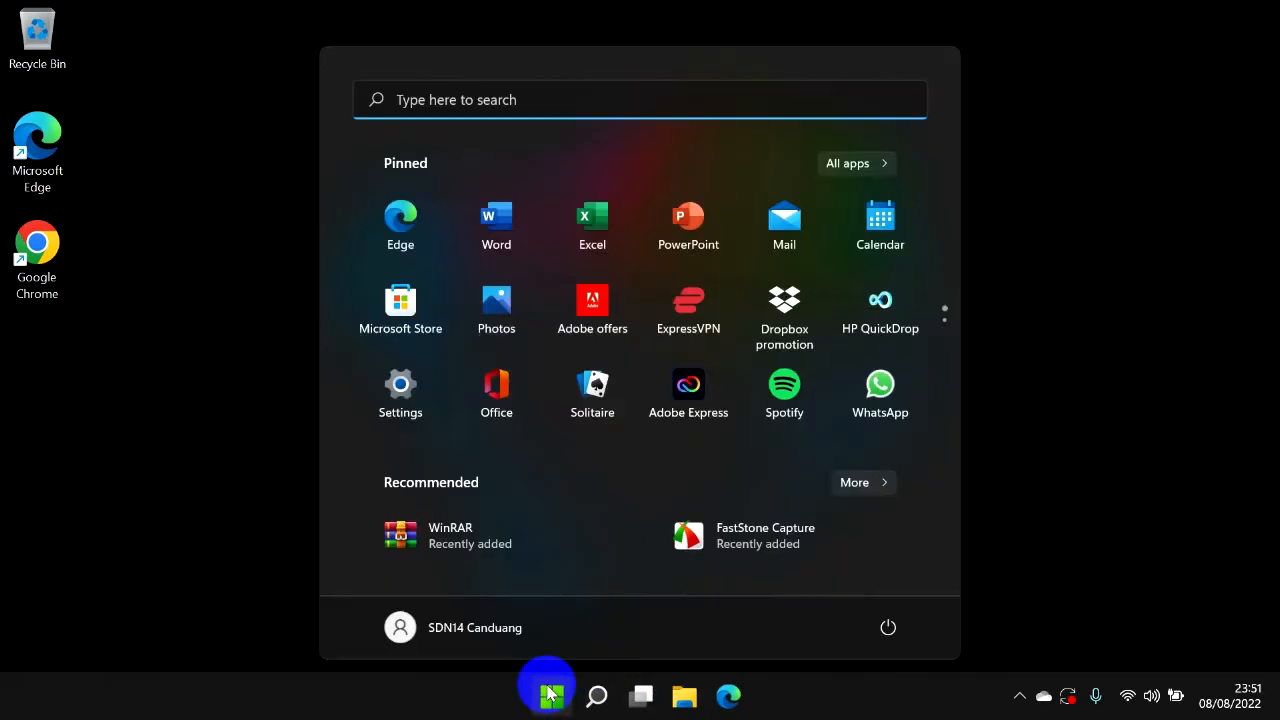
click(552, 90)
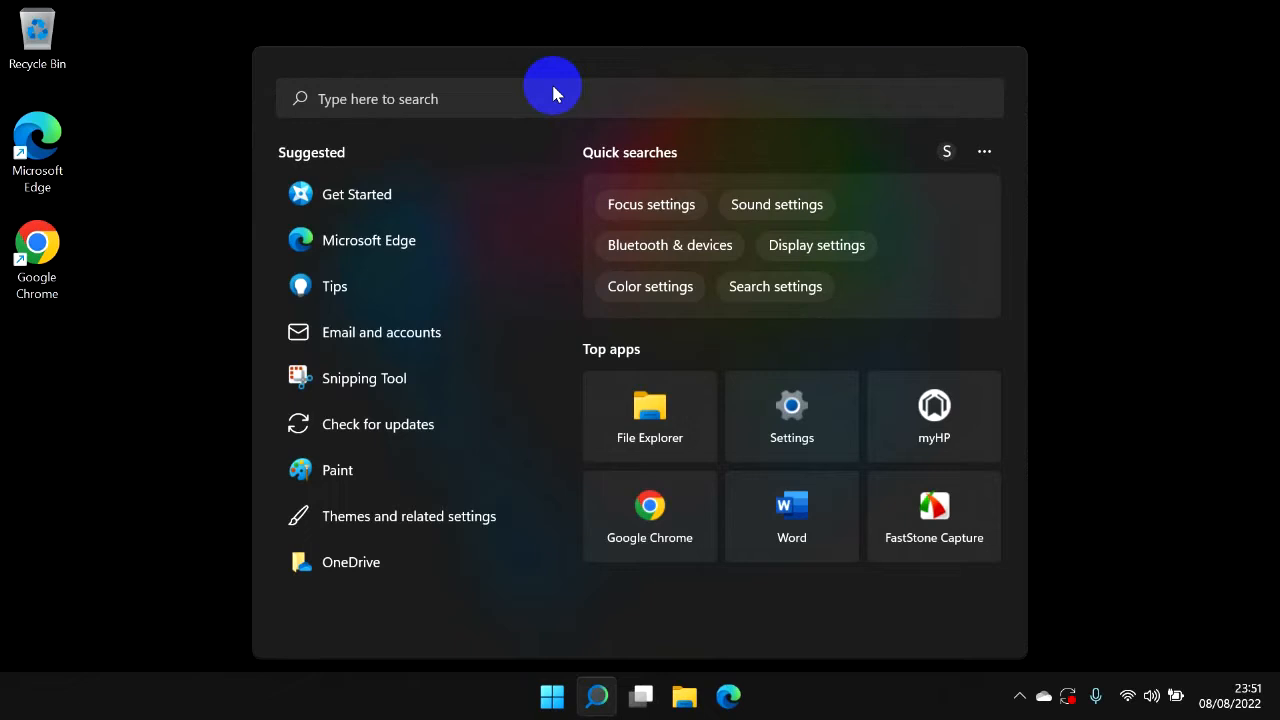
text(comp)
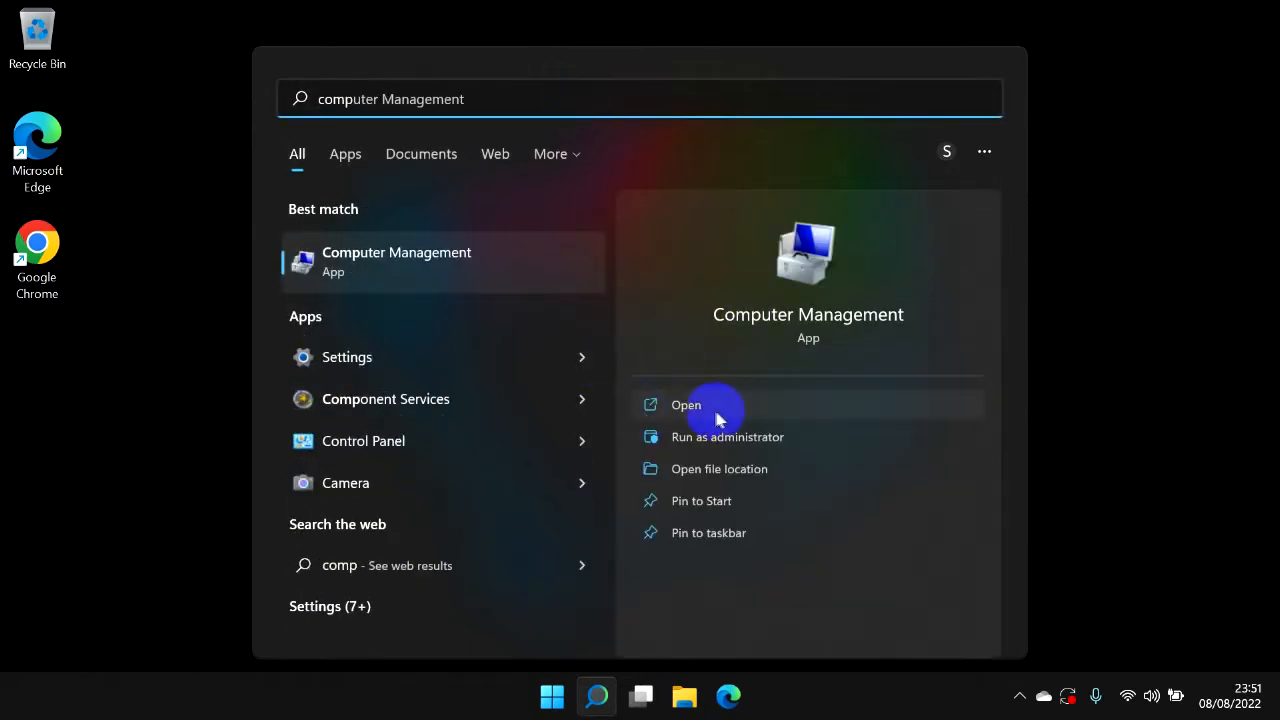
click(713, 405)
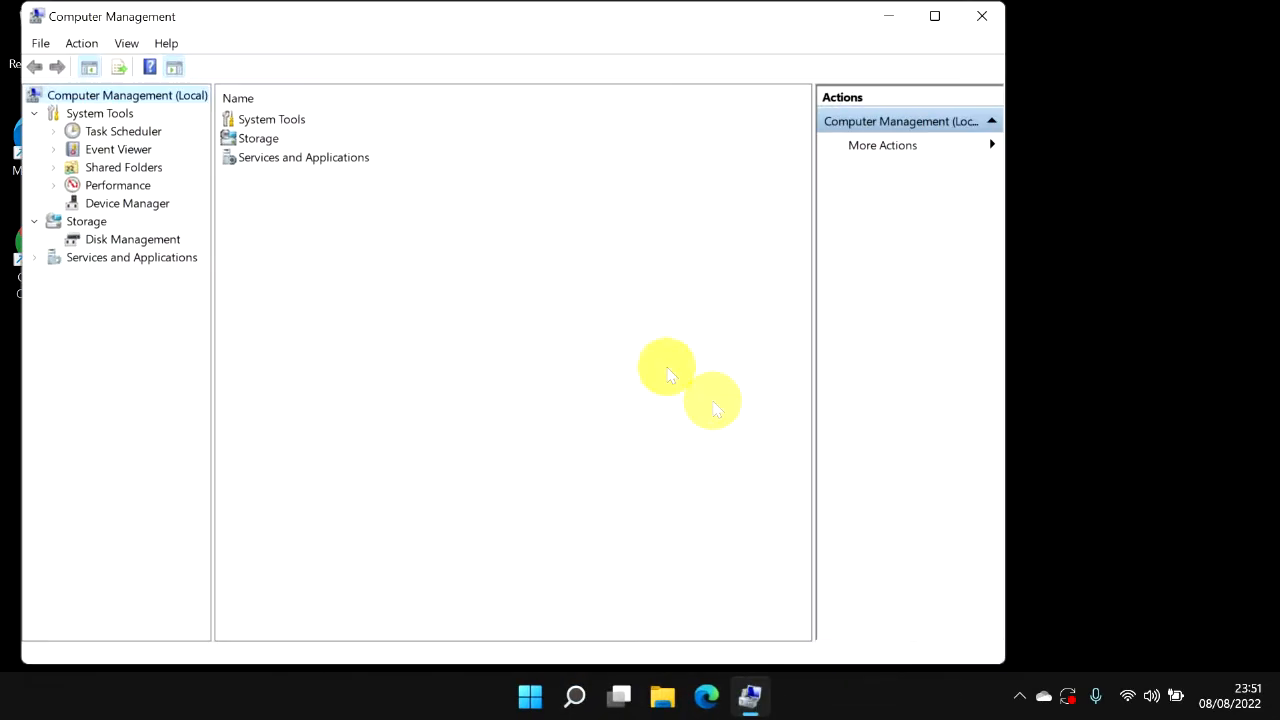
click(97, 242)
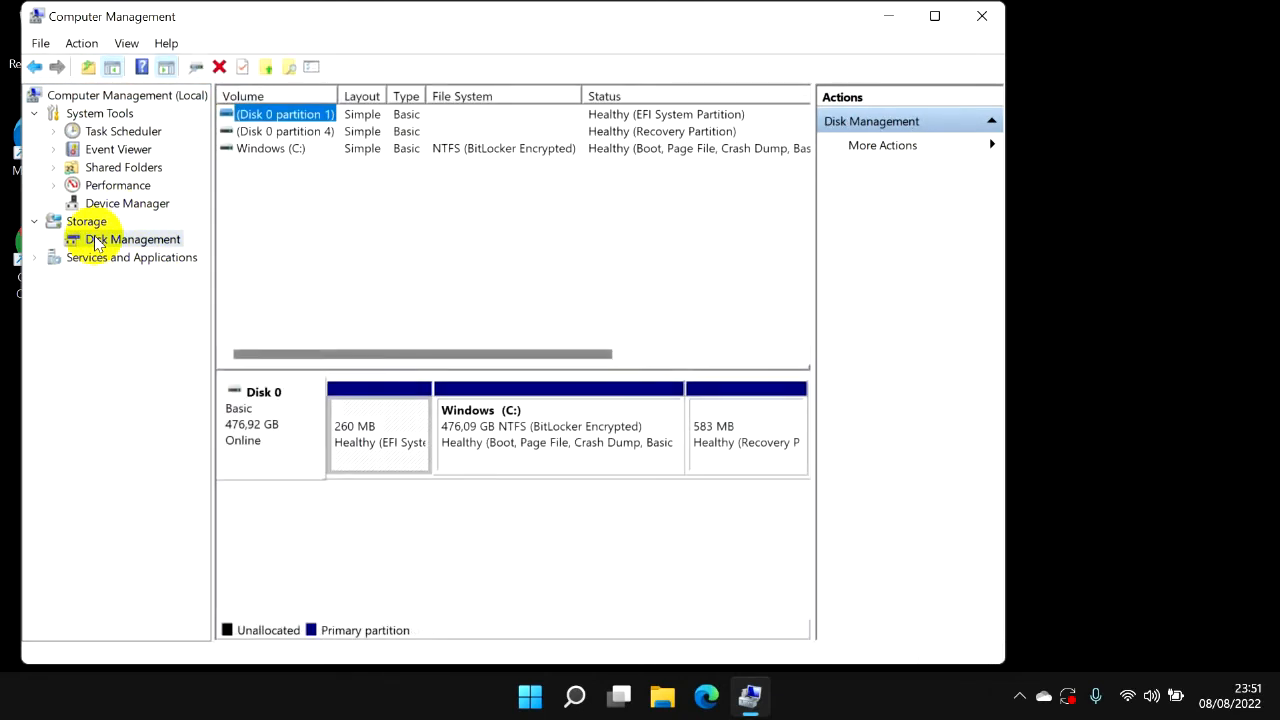
click(985, 18)
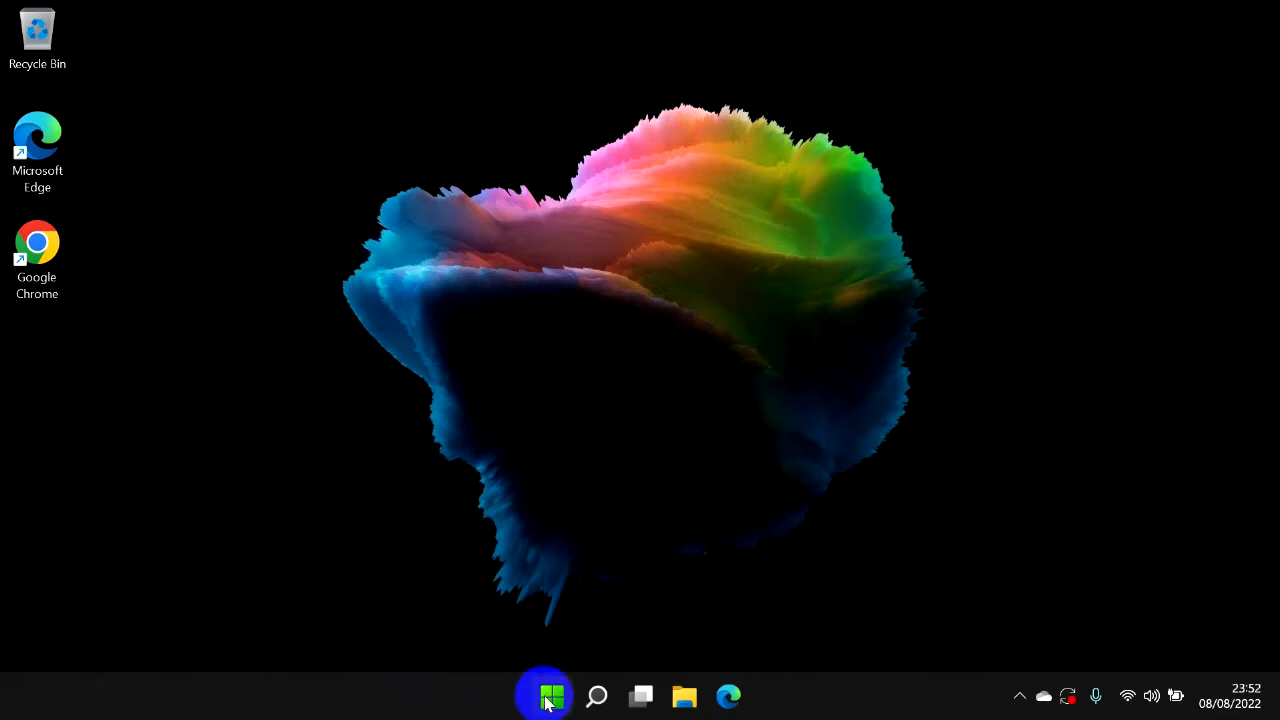
Search for disc and open Create and format hard disk partitions, then close Disk Management.
click(550, 697)
click(582, 100)
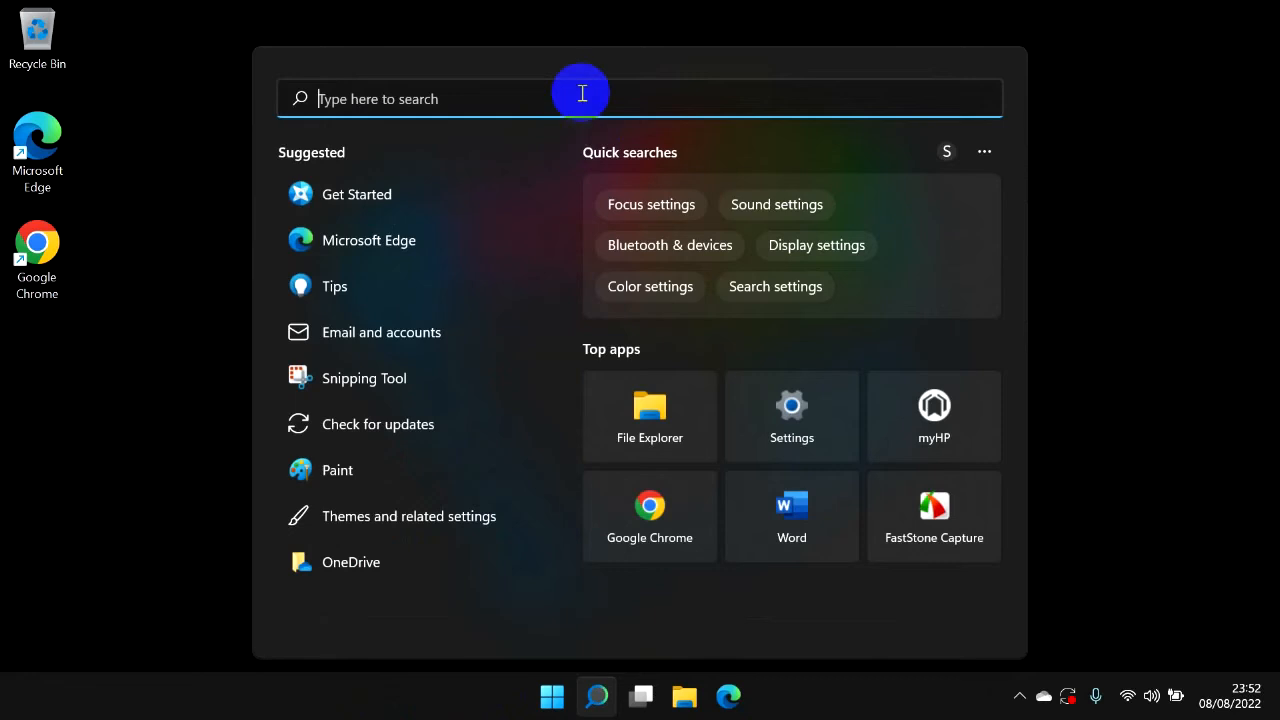
text(di)
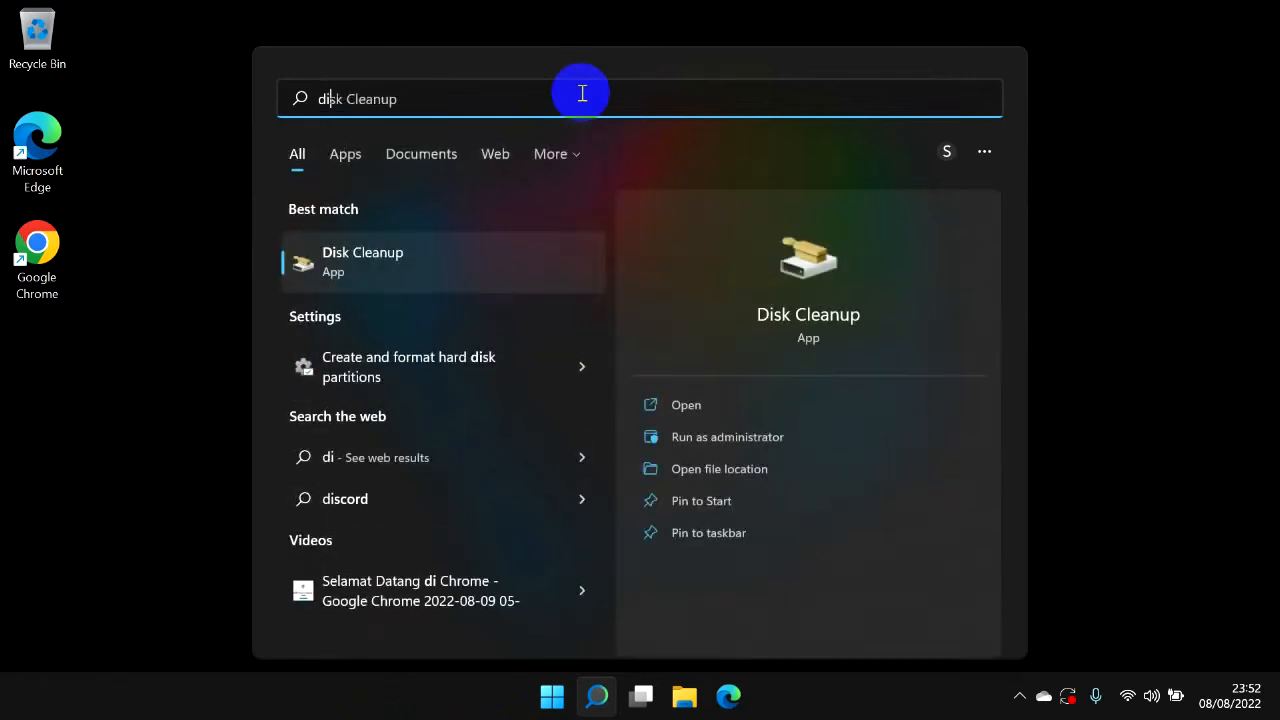
text(c)
key(BackSpace)
text(sc)
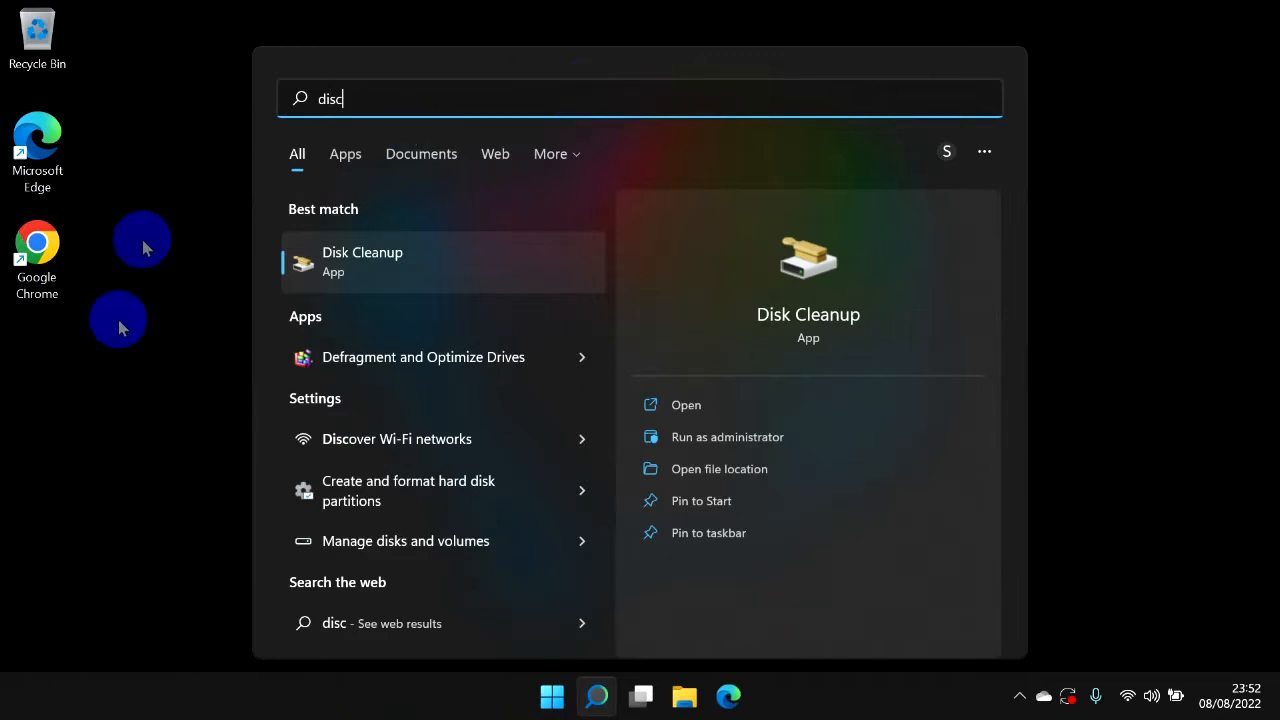
click(342, 488)
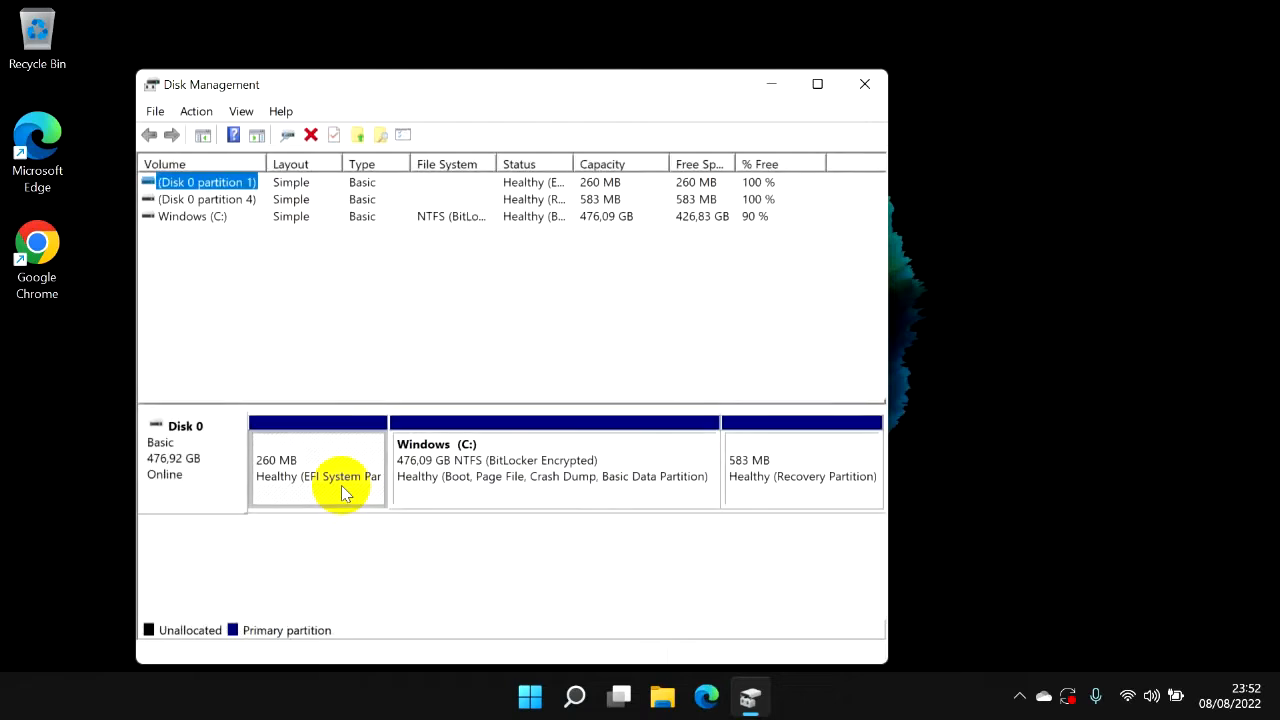
click(865, 85)
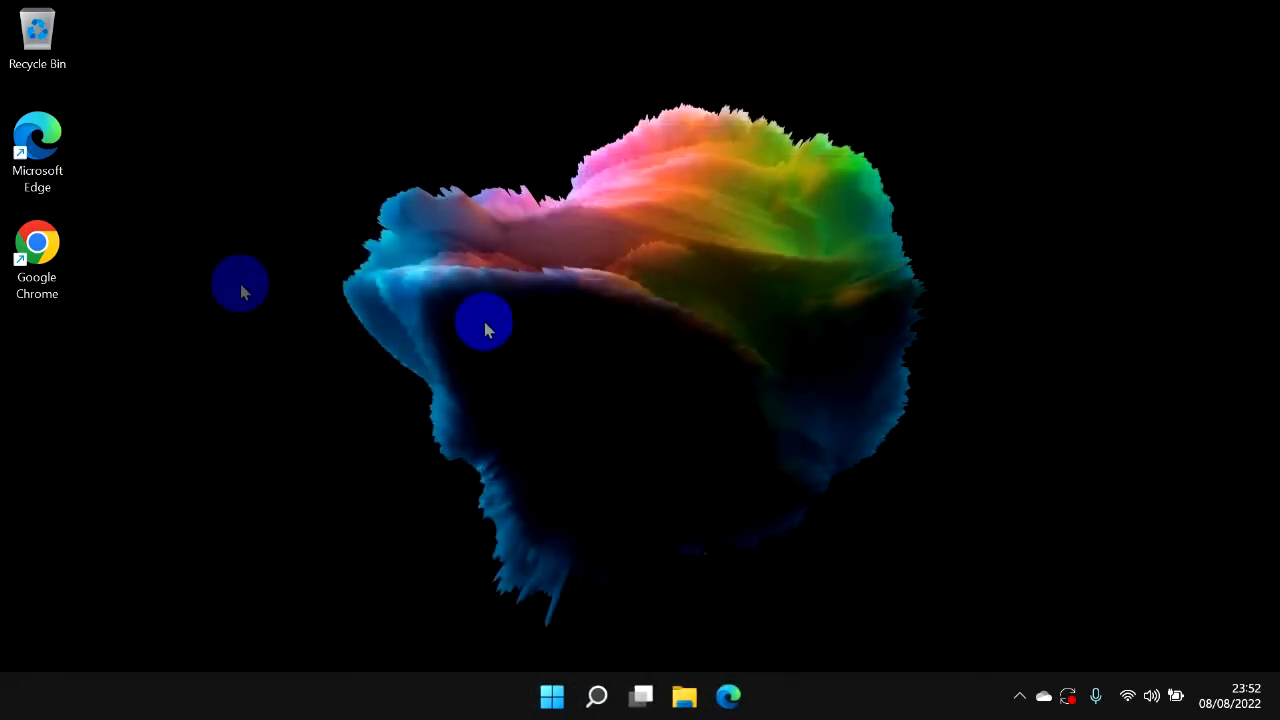
Reopen Disk Management from the recent search entry Create and format hard disk partitions, then close it.
click(551, 697)
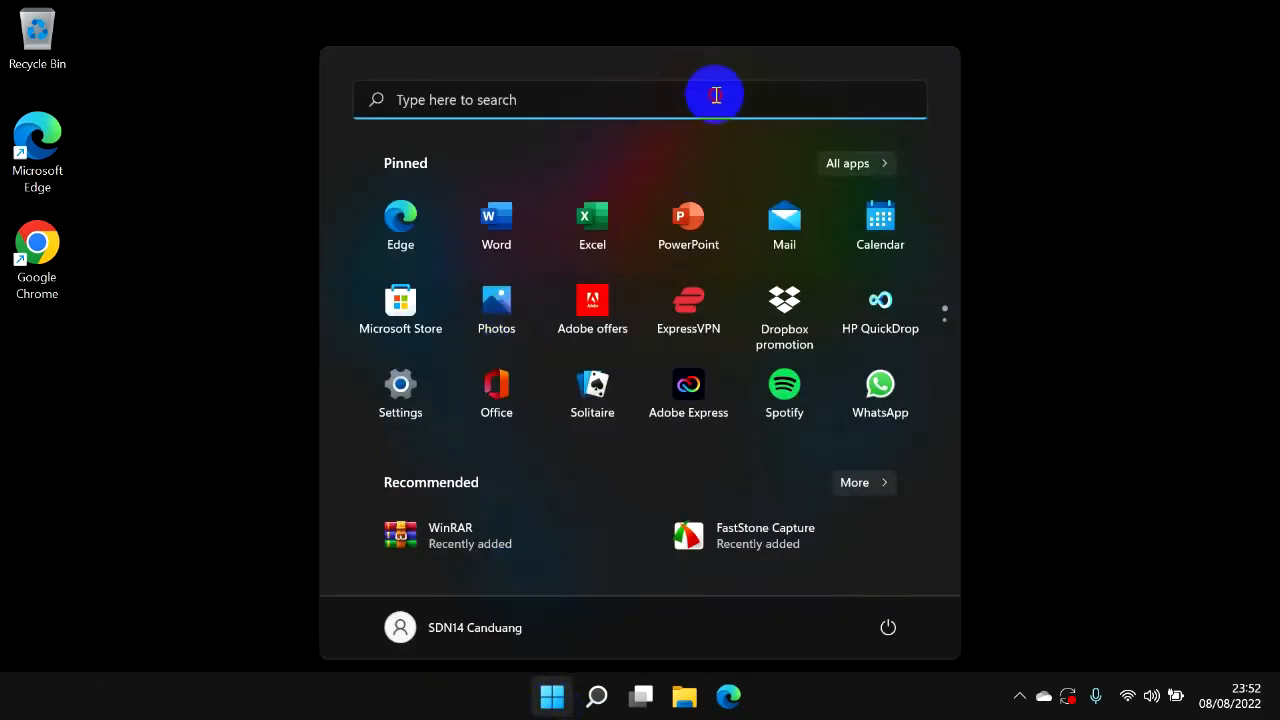
click(713, 92)
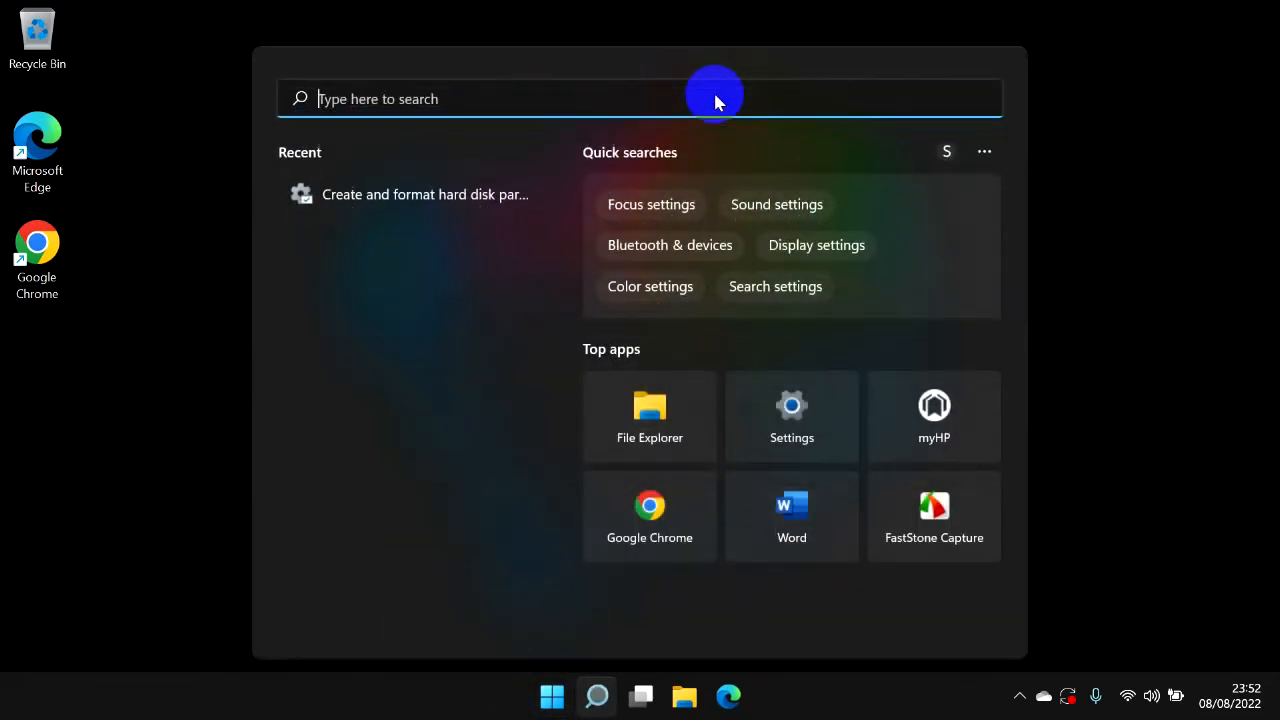
click(558, 197)
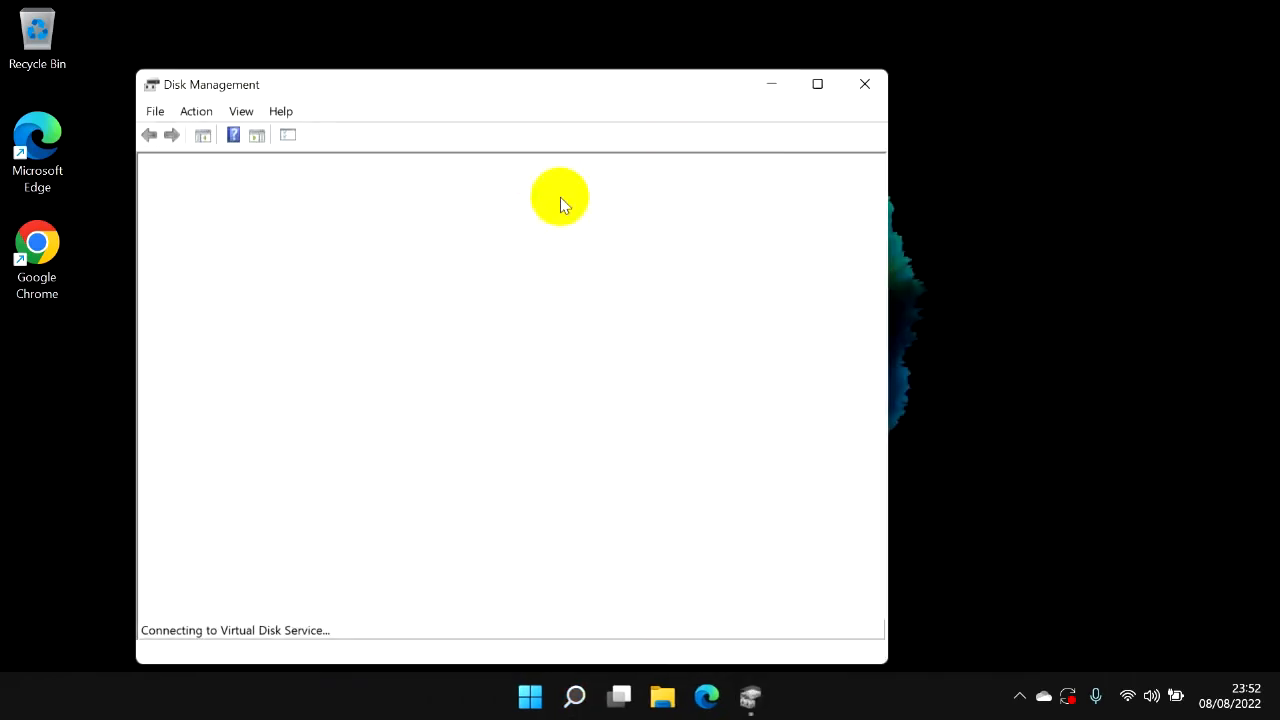
click(866, 84)
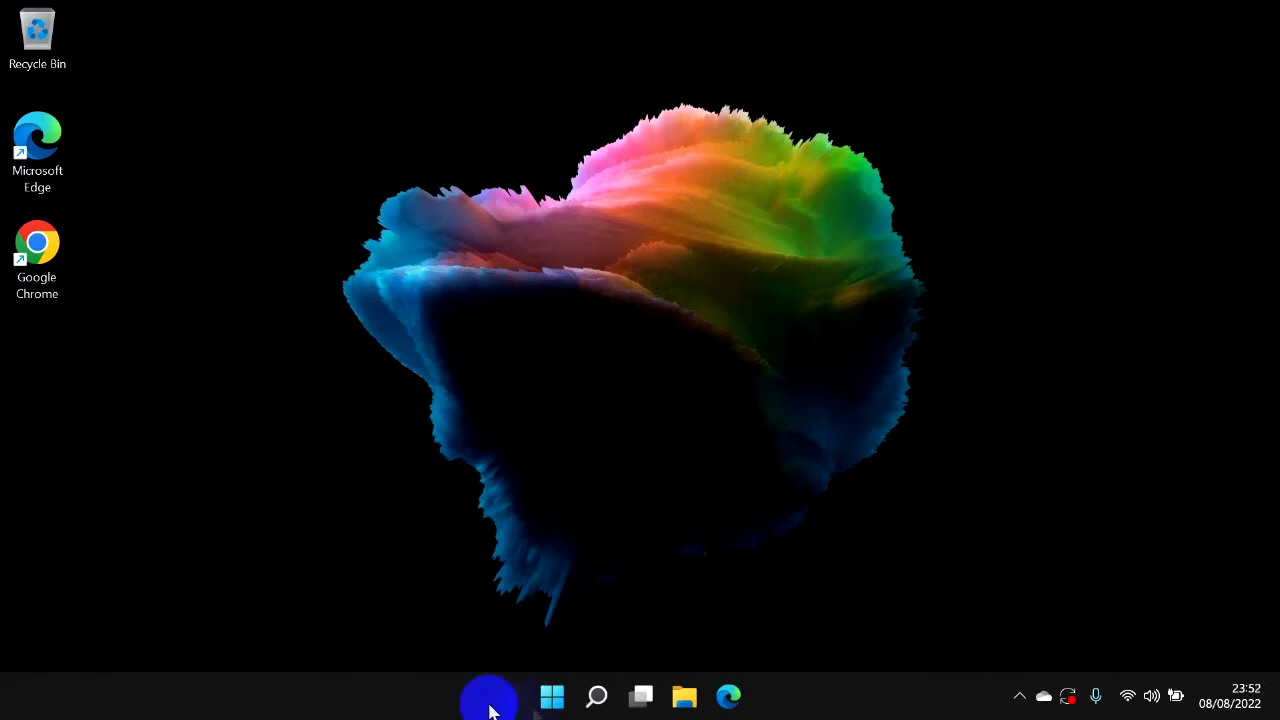
Search Windows for crea and open Create and format hard disk partitions.
click(548, 699)
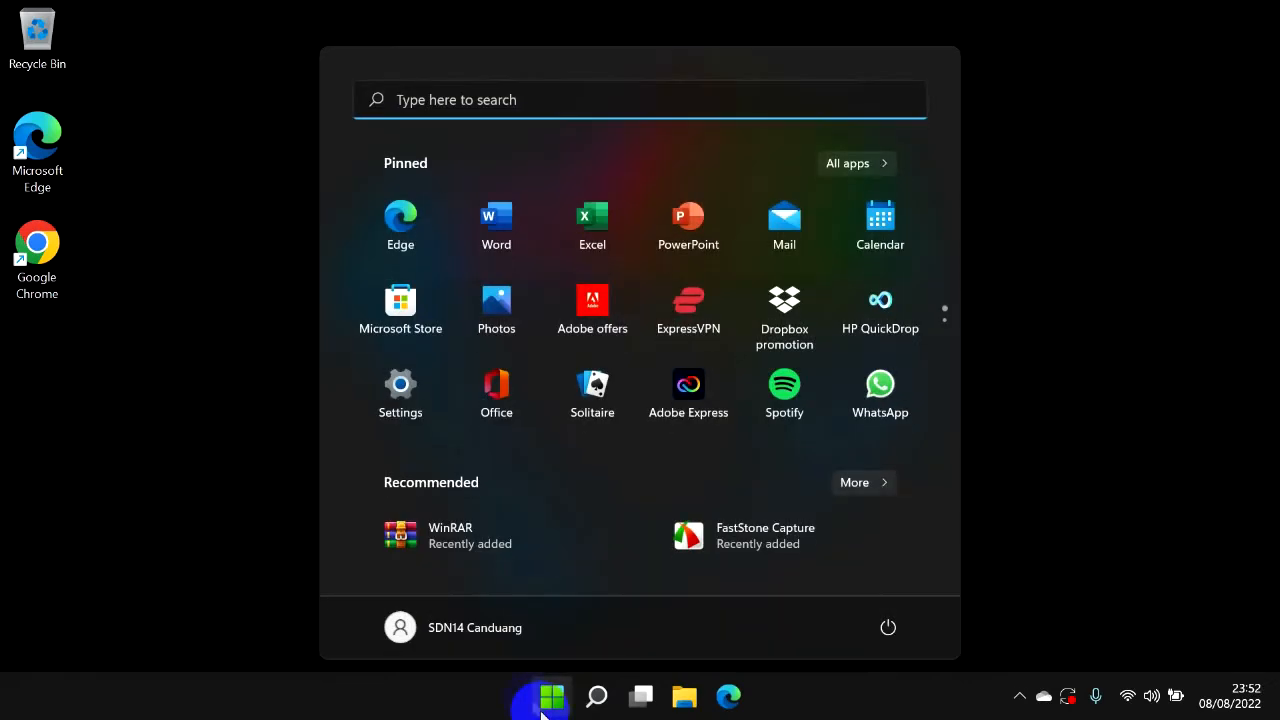
click(614, 102)
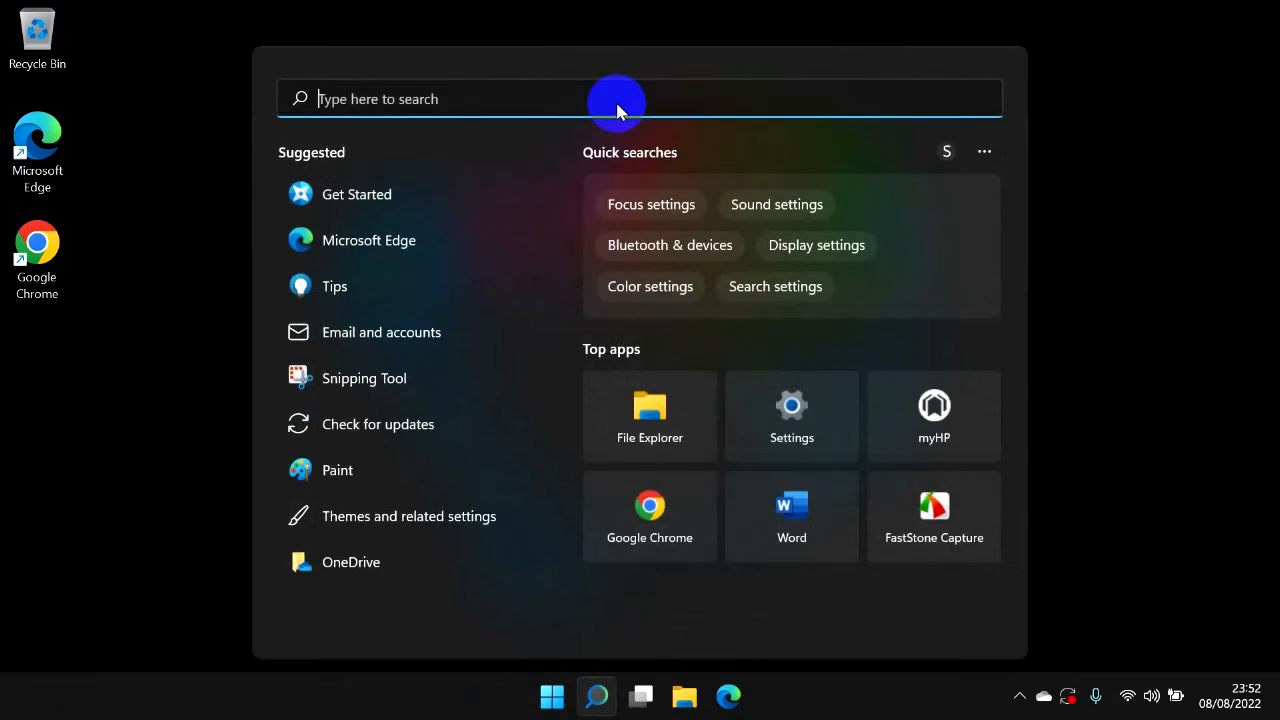
text(crea)
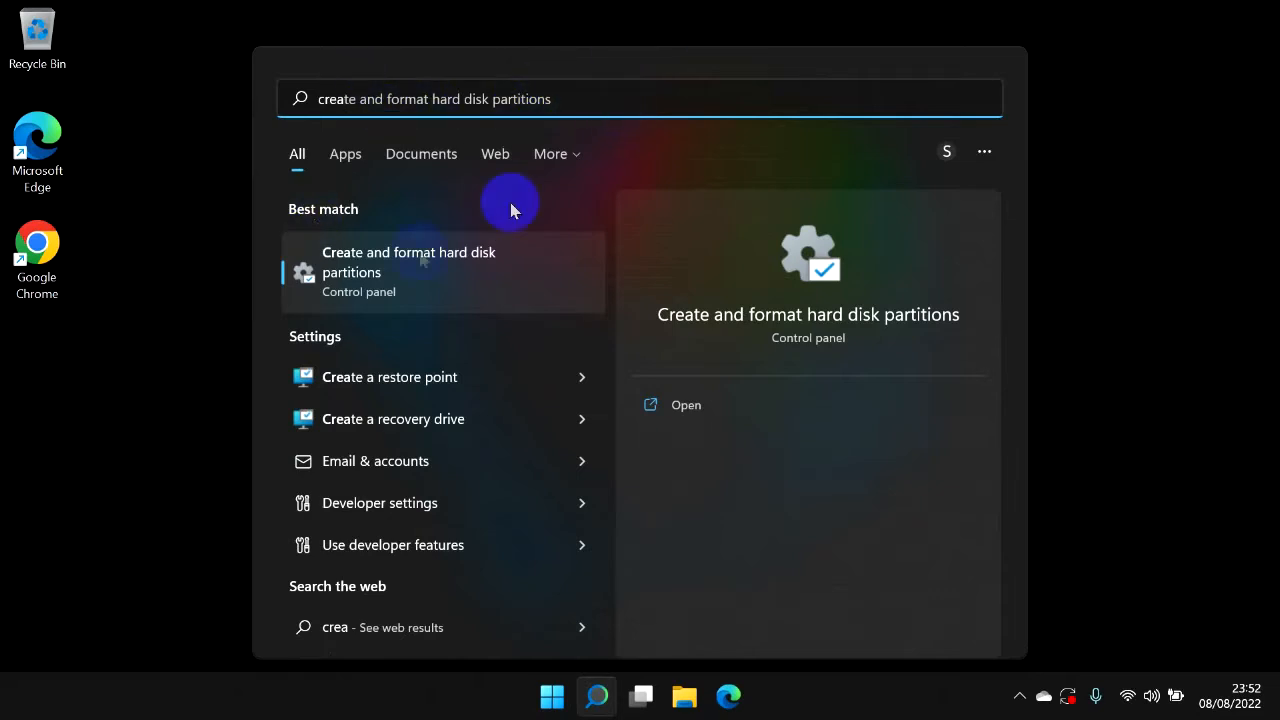
click(530, 285)
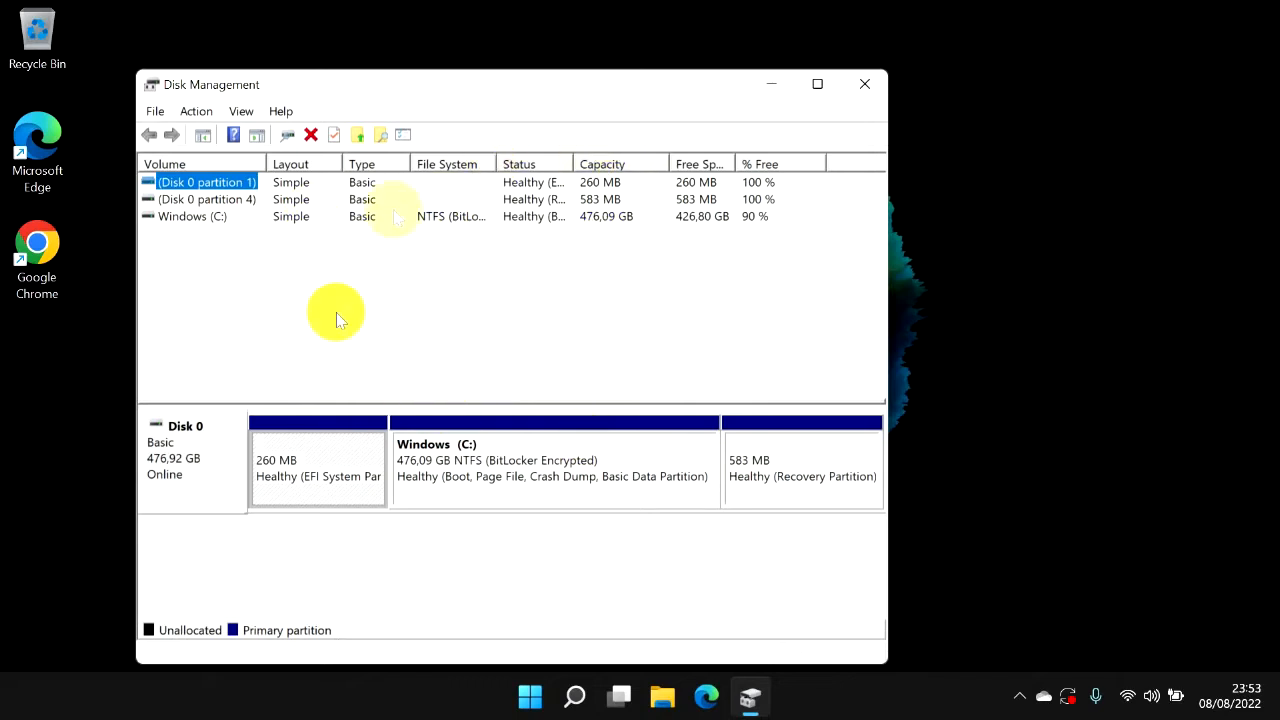
Select the Windows (C:), EFI system and recovery partitions in turn for inspection, then close Disk Management.
click(508, 479)
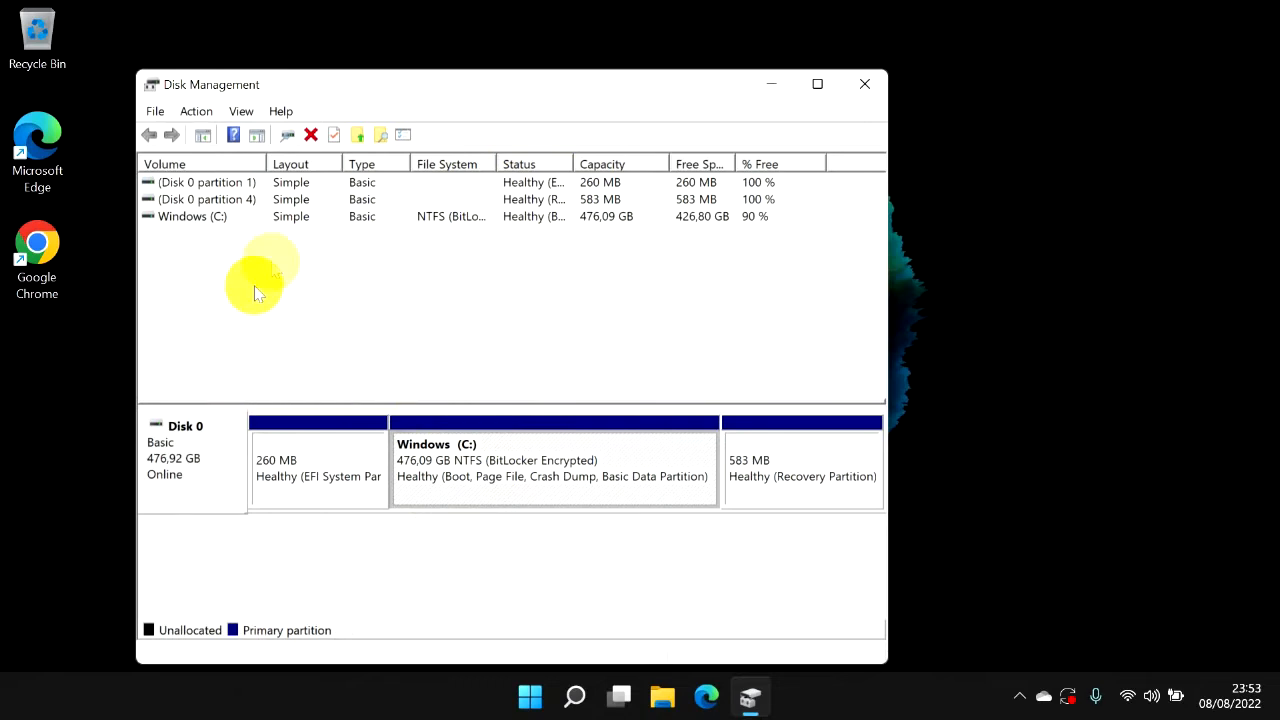
click(309, 465)
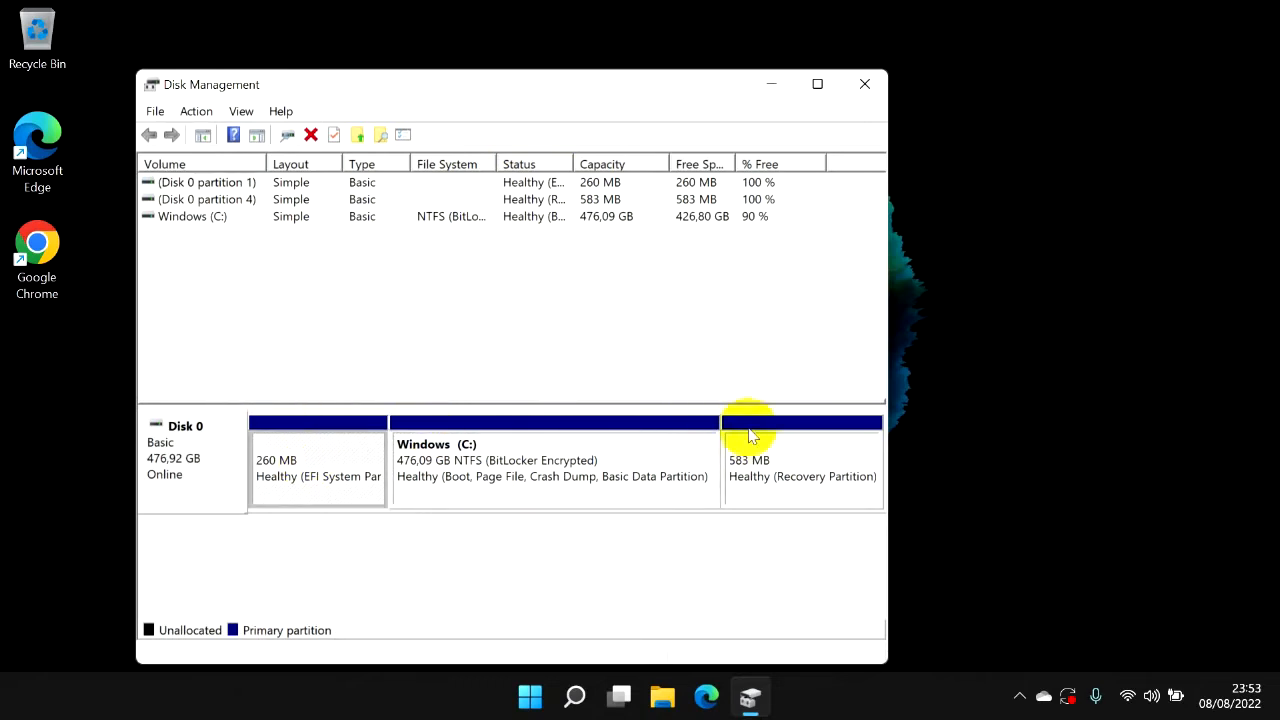
click(766, 463)
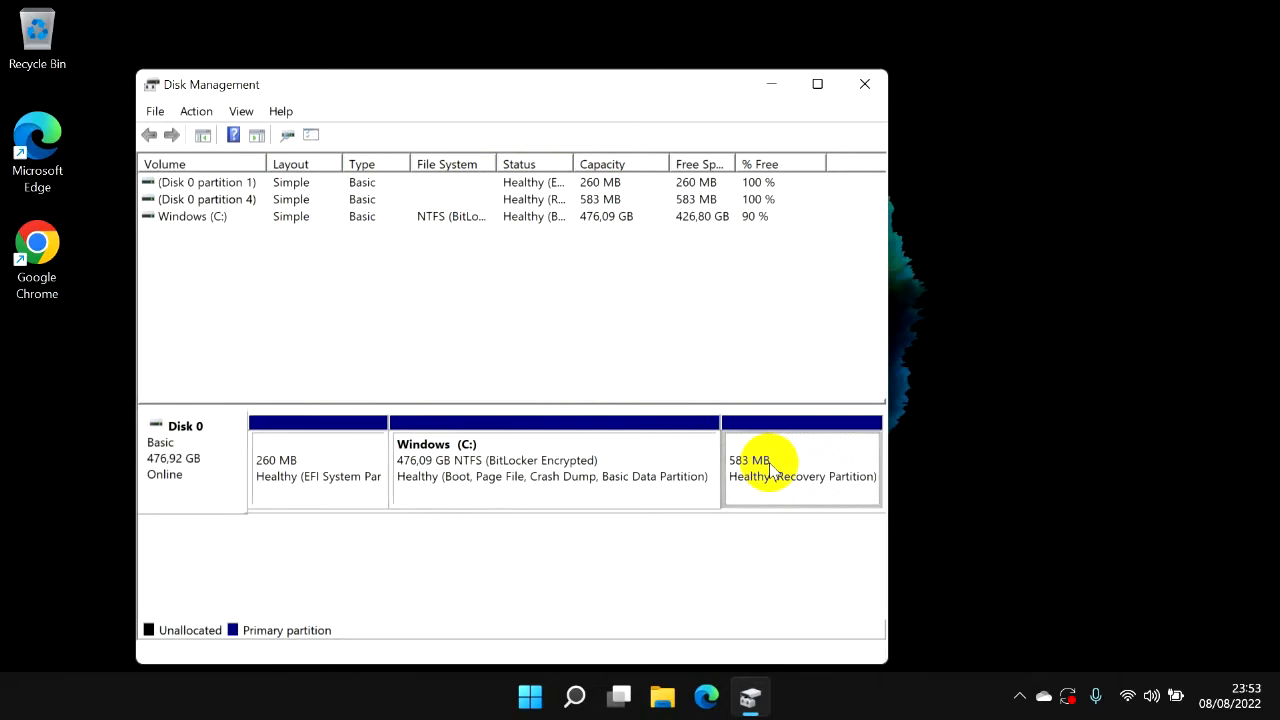
click(592, 484)
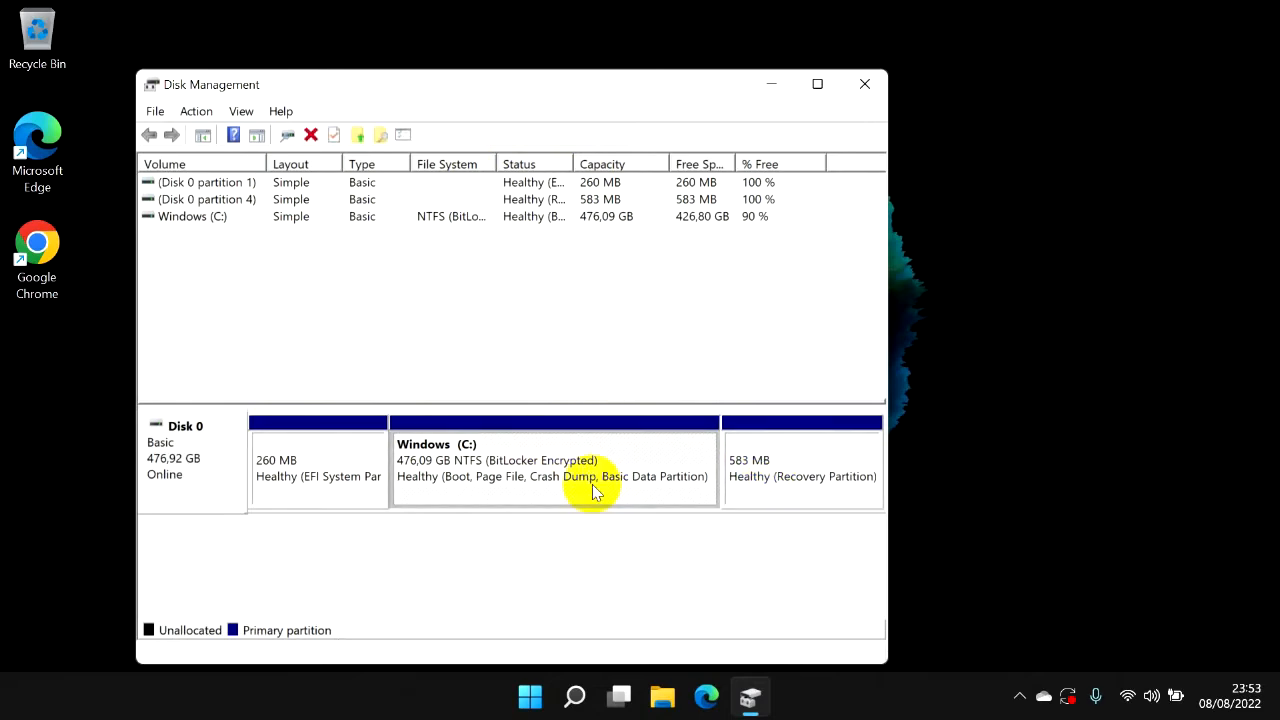
click(866, 84)
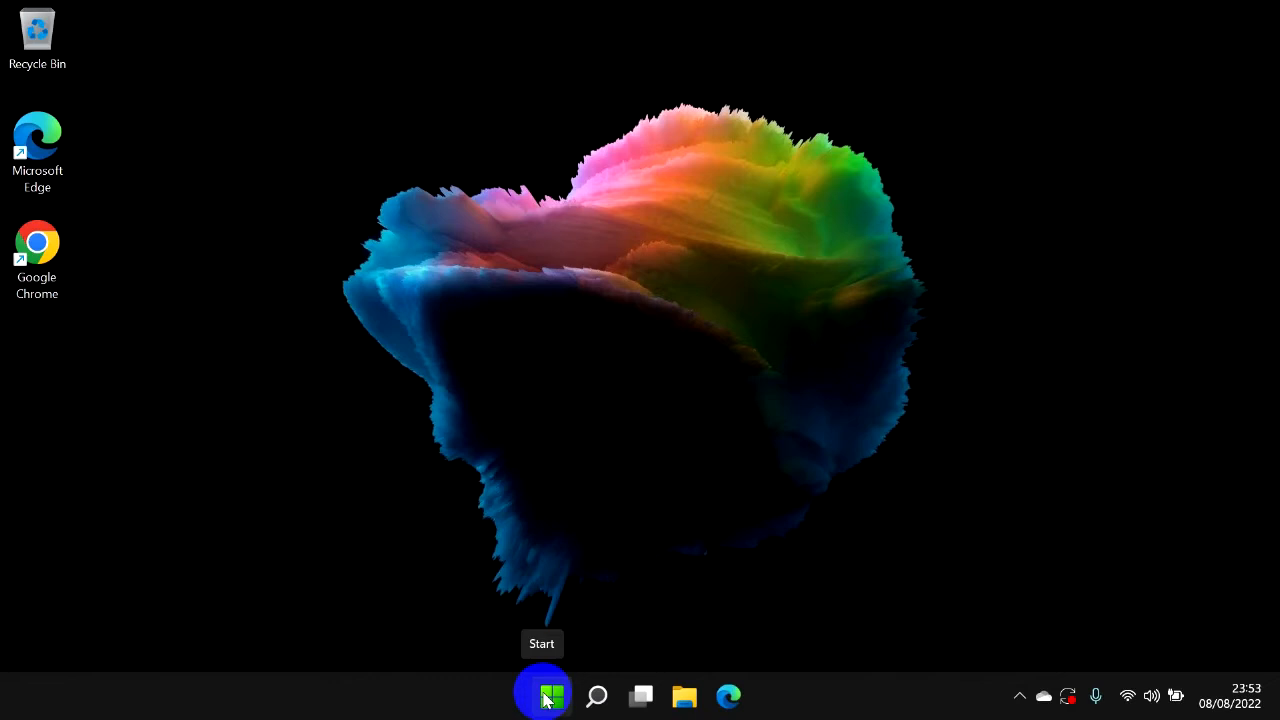
Open Disk Management from the Start shortcut list, maximize its window and select the Windows (C:) partition.
right_click(547, 700)
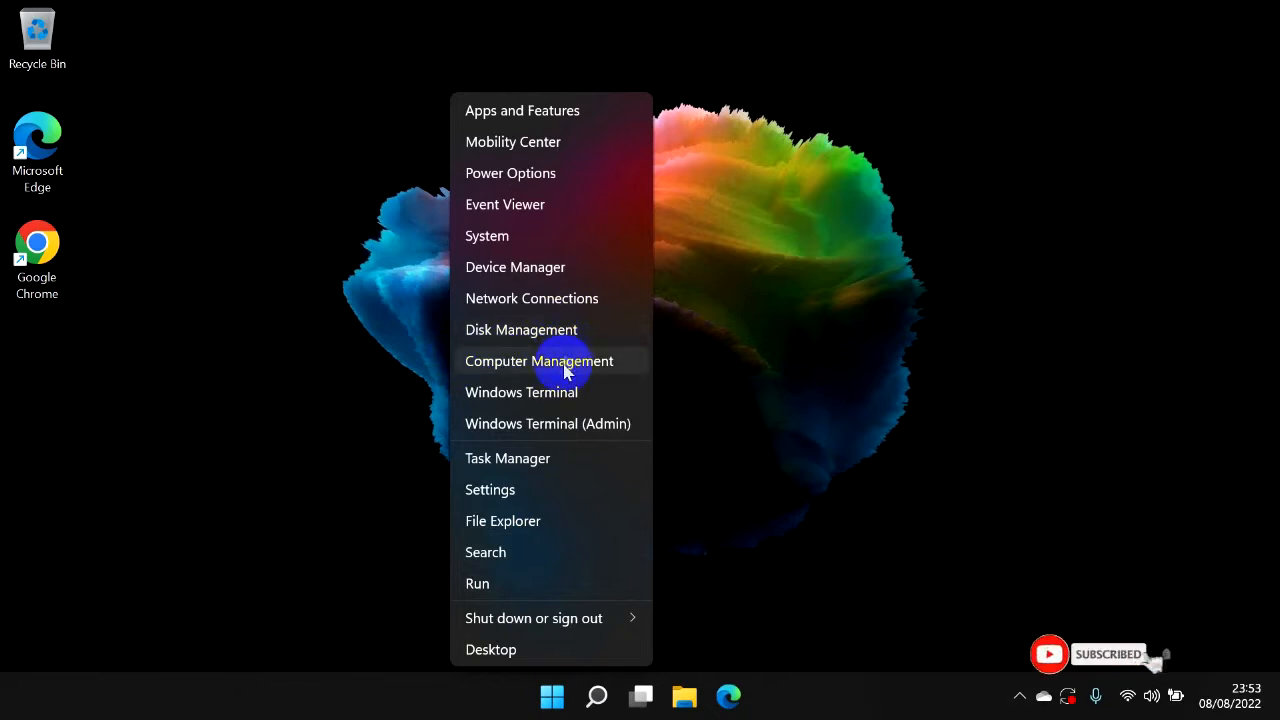
click(570, 330)
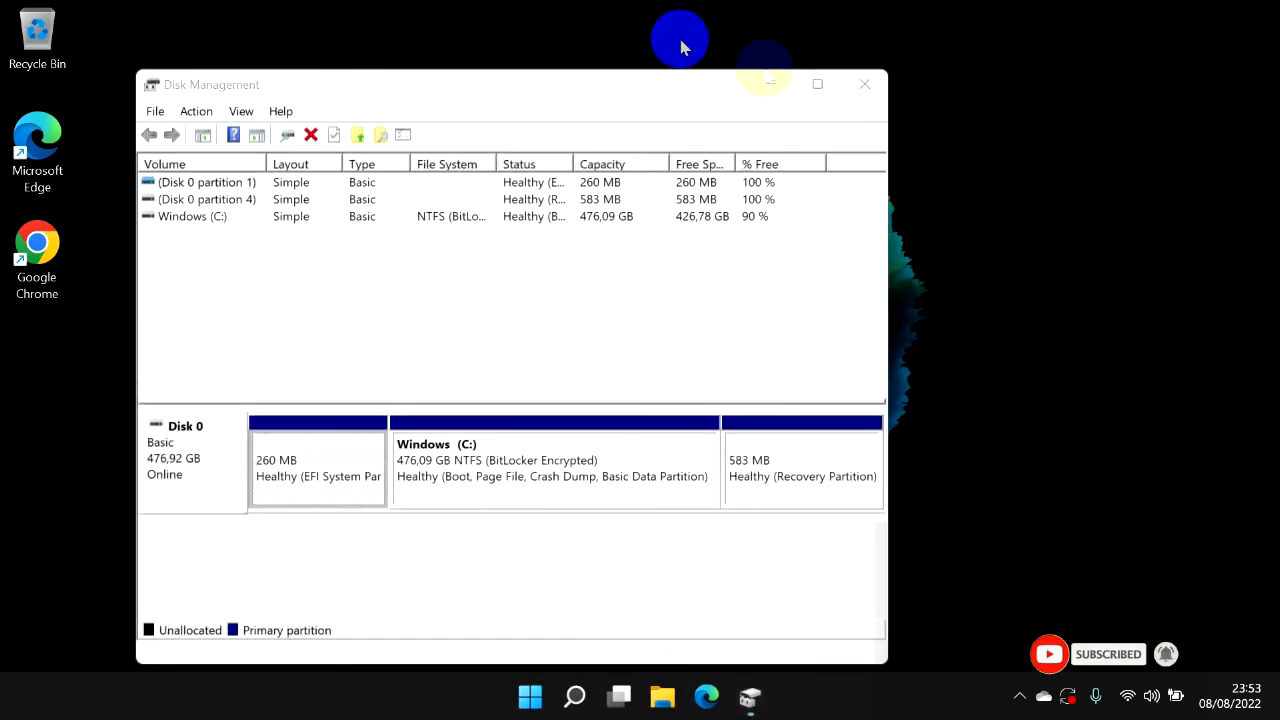
click(817, 84)
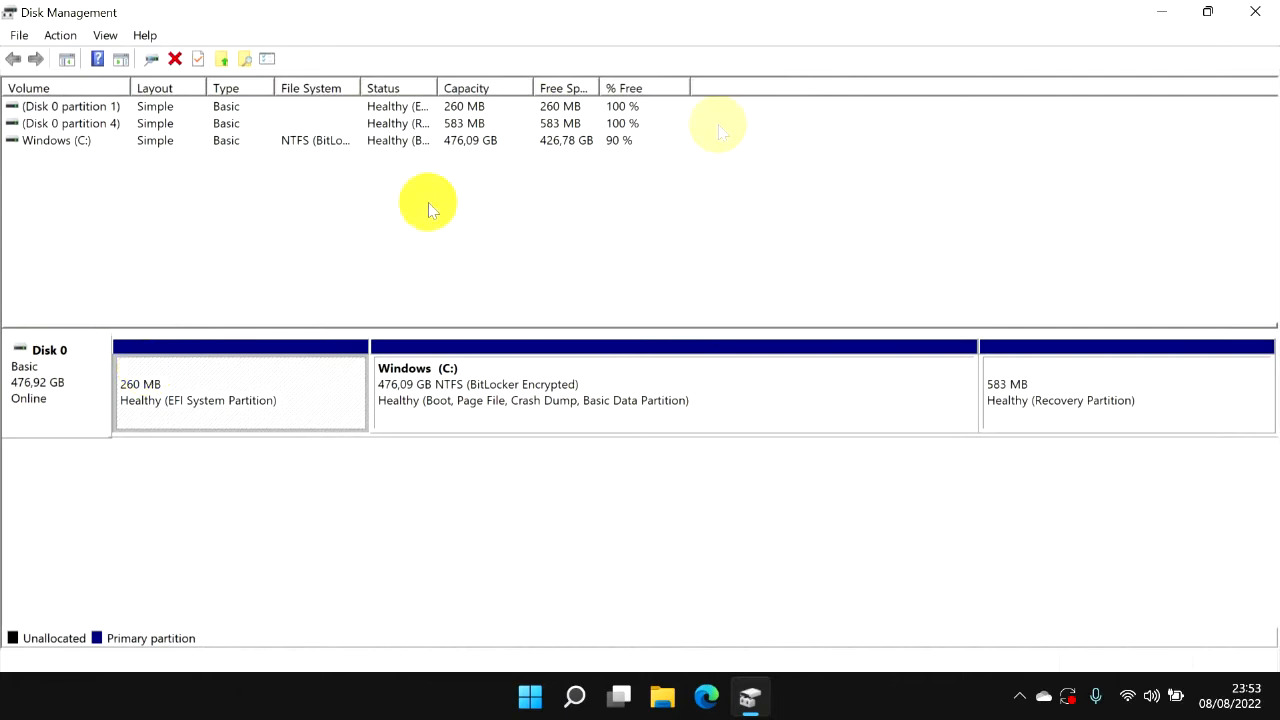
click(643, 377)
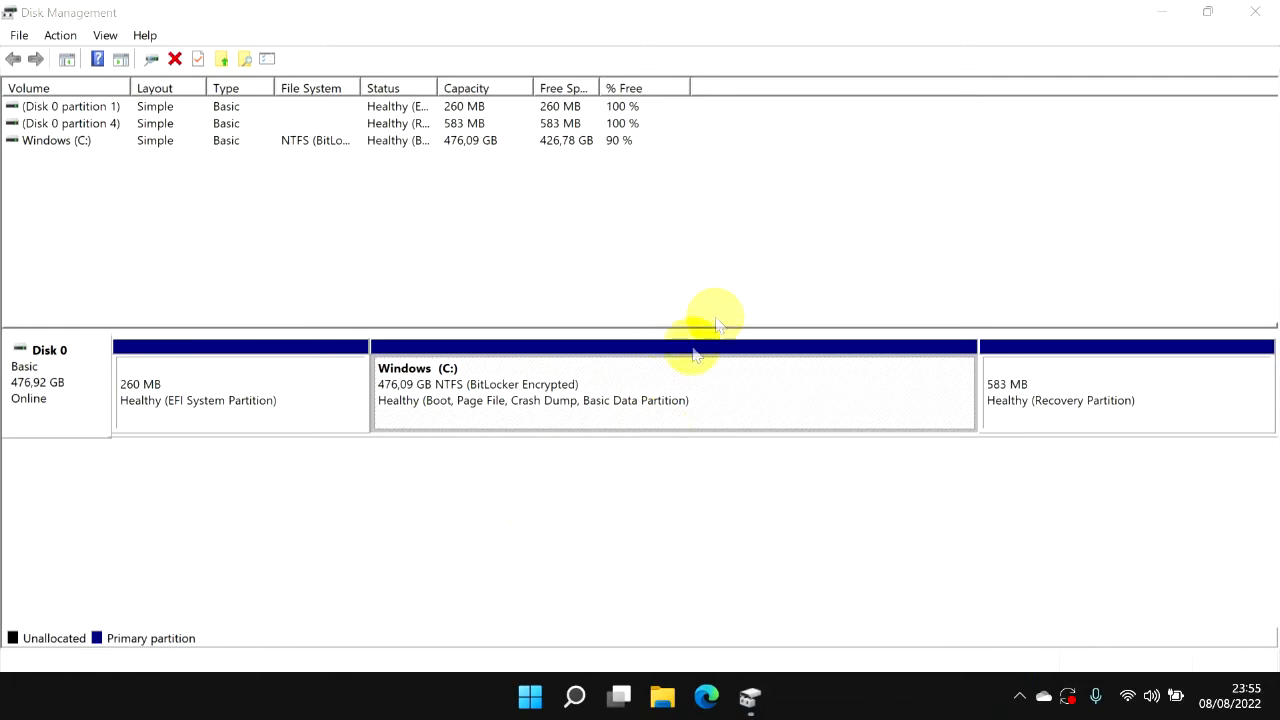
Shrink the Windows (C:) volume by 300000 MB.
right_click(702, 406)
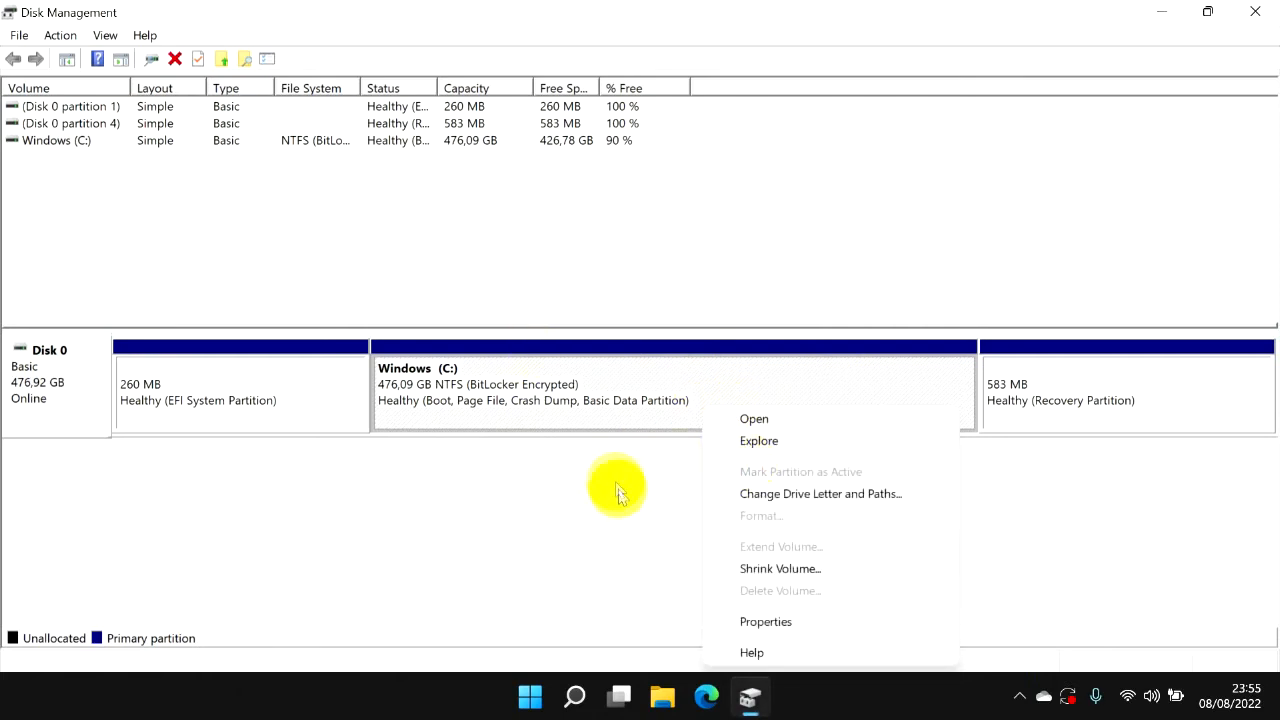
click(820, 569)
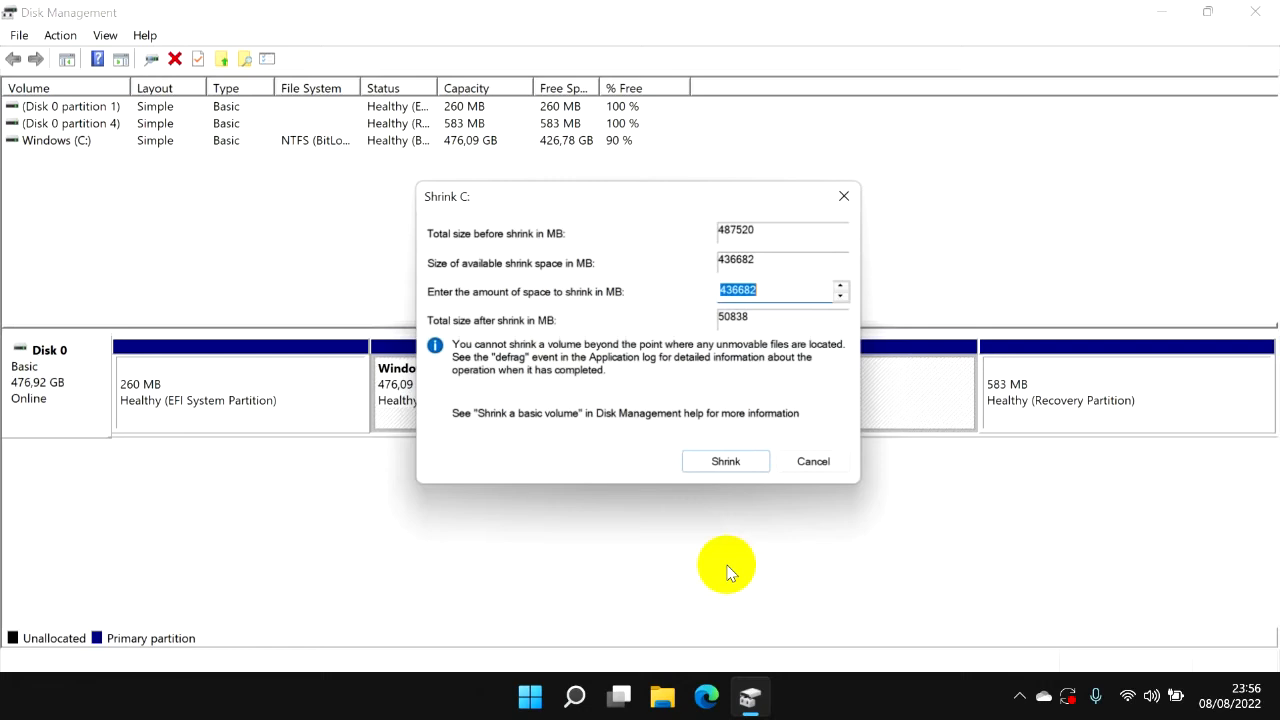
click(784, 291)
key(BackSpace)
key(BackSpace)
key(BackSpace)
key(BackSpace)
key(BackSpace)
key(BackSpace)
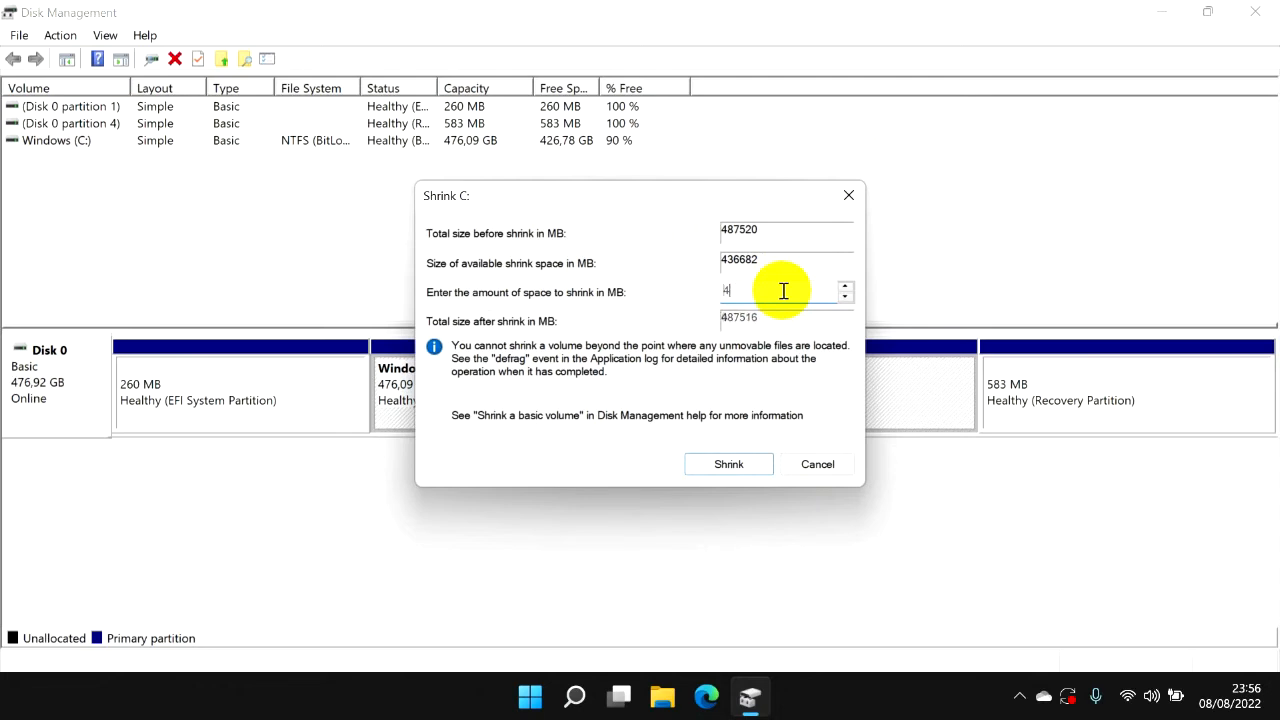
text(200)
text(000)
key(BackSpace)
key(BackSpace)
key(BackSpace)
key(BackSpace)
key(BackSpace)
key(BackSpace)
text(5)
key(BackSpace)
text(300000)
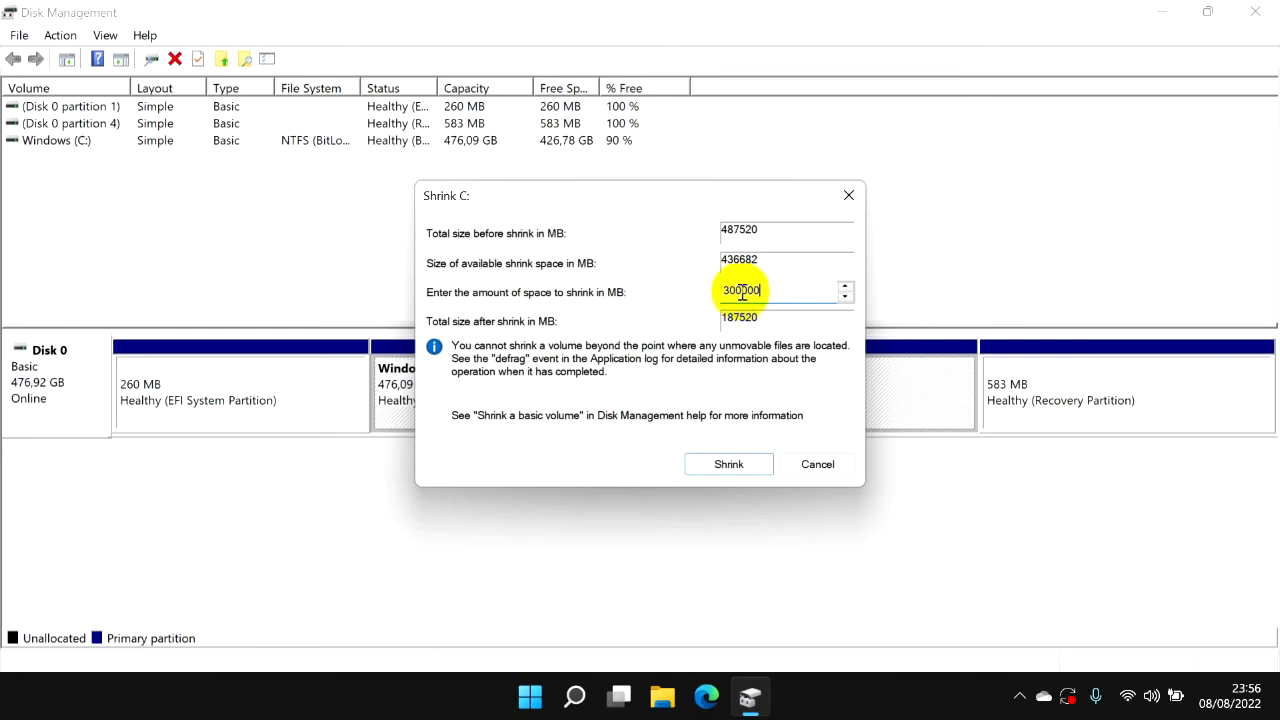
click(729, 465)
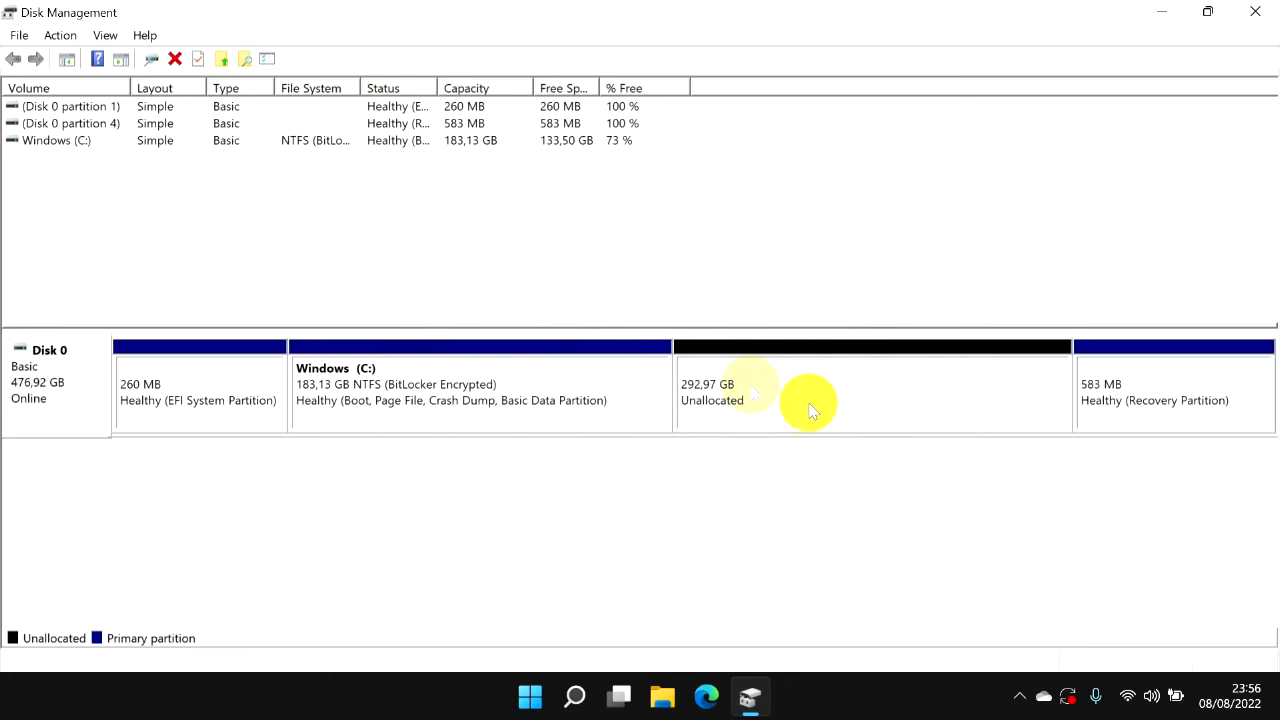
Start a new simple volume in the unallocated space after Windows (C:) and set its size to 150000 MB.
click(725, 414)
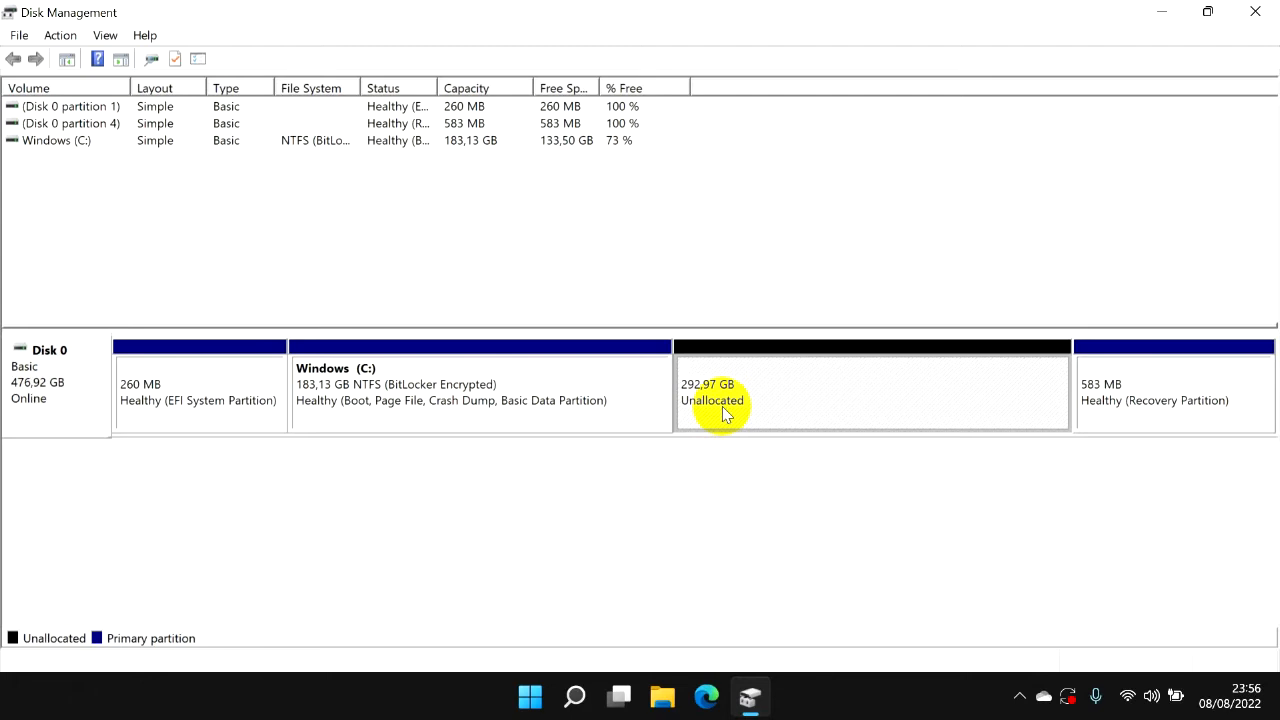
right_click(725, 414)
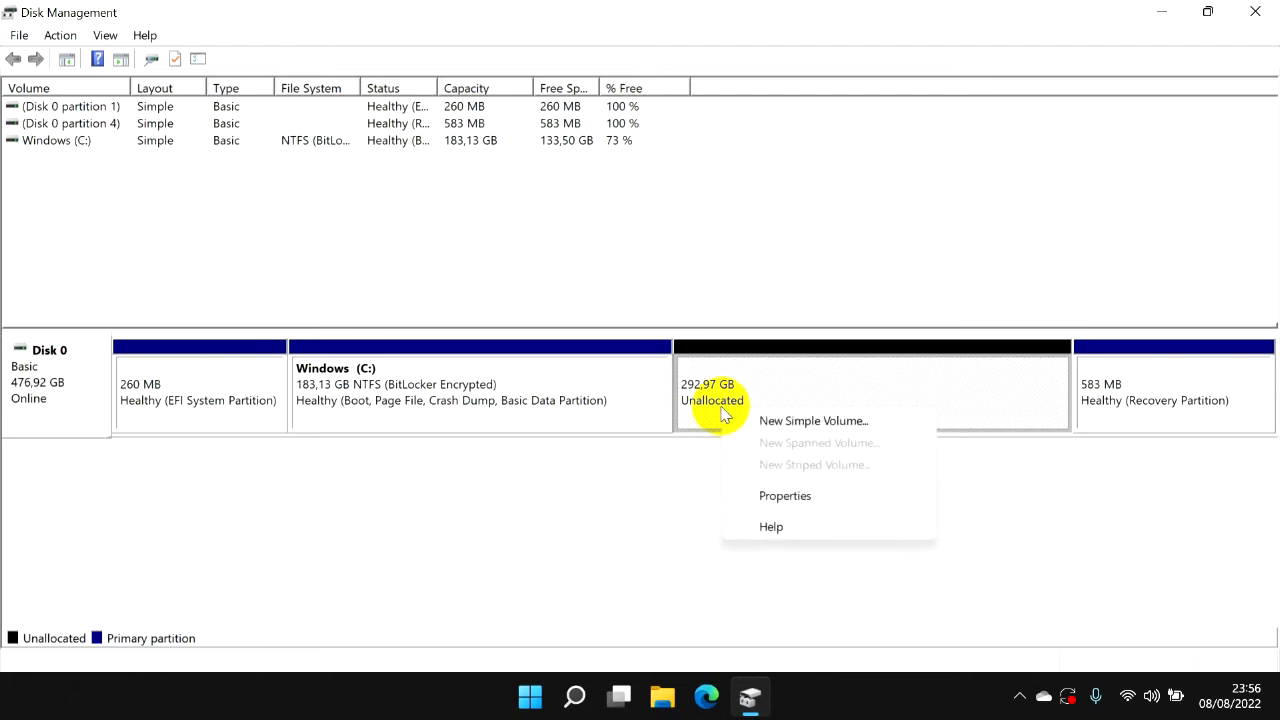
click(859, 428)
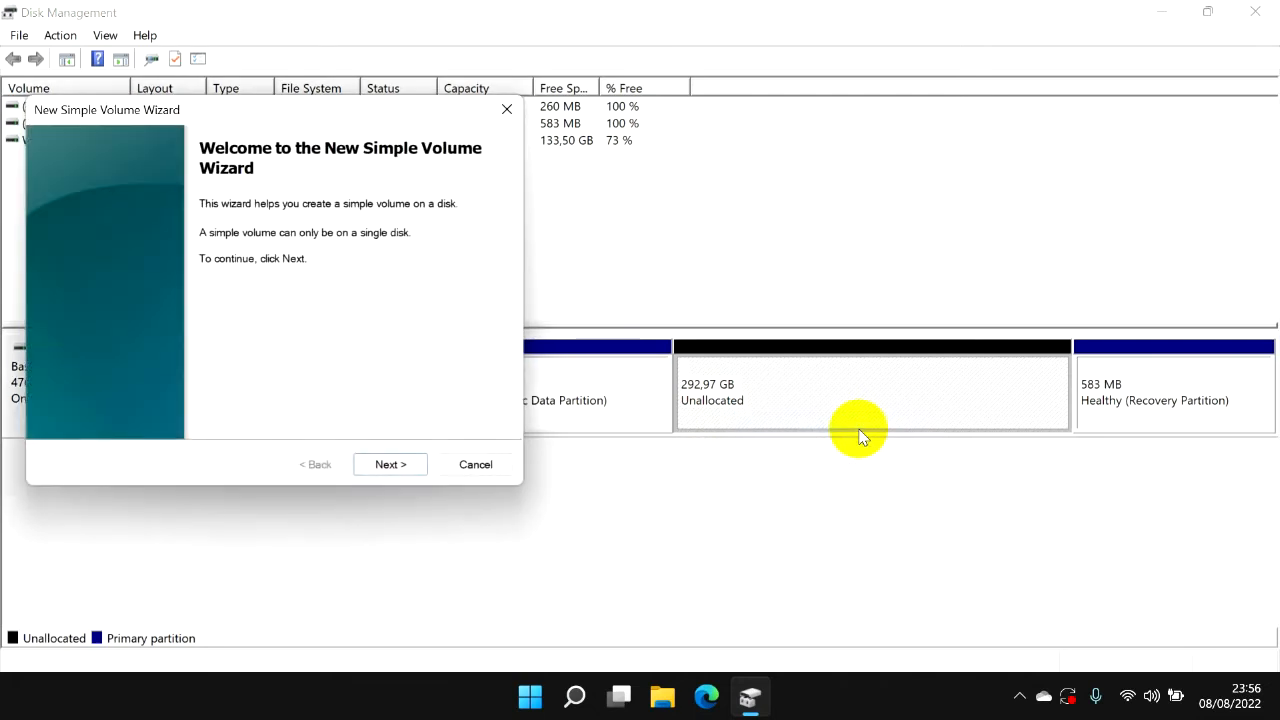
click(403, 470)
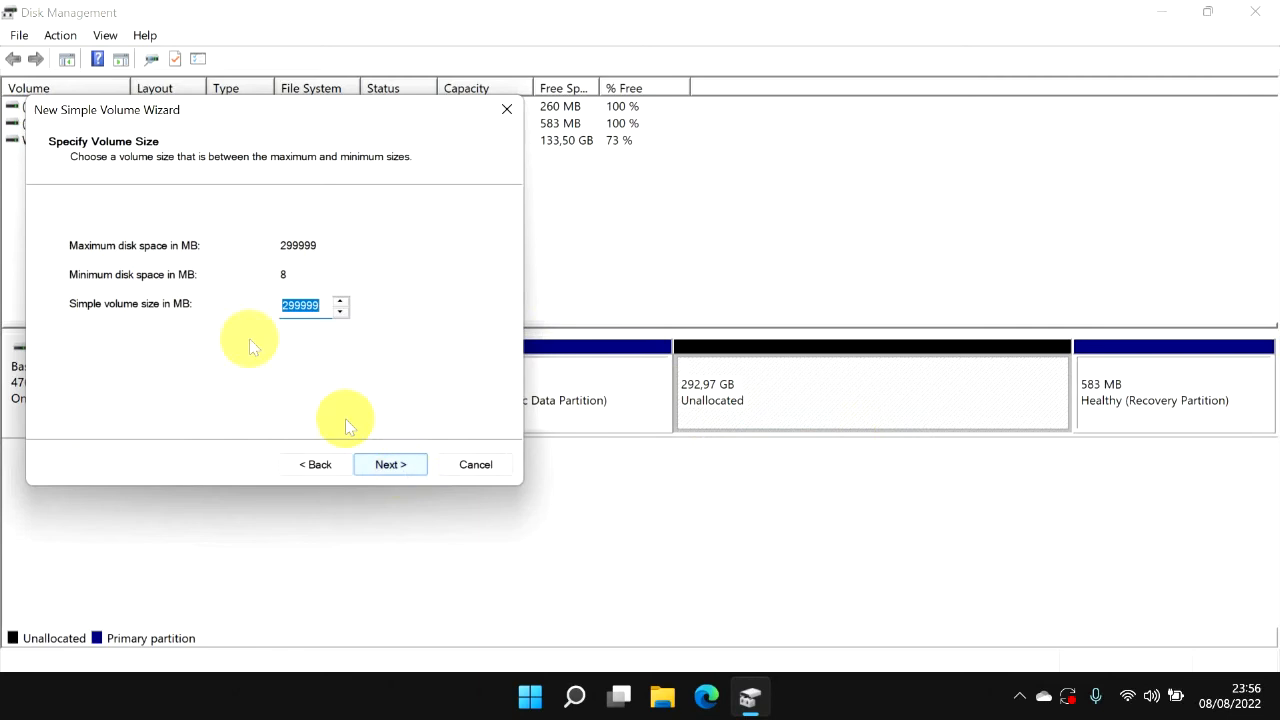
text(15)
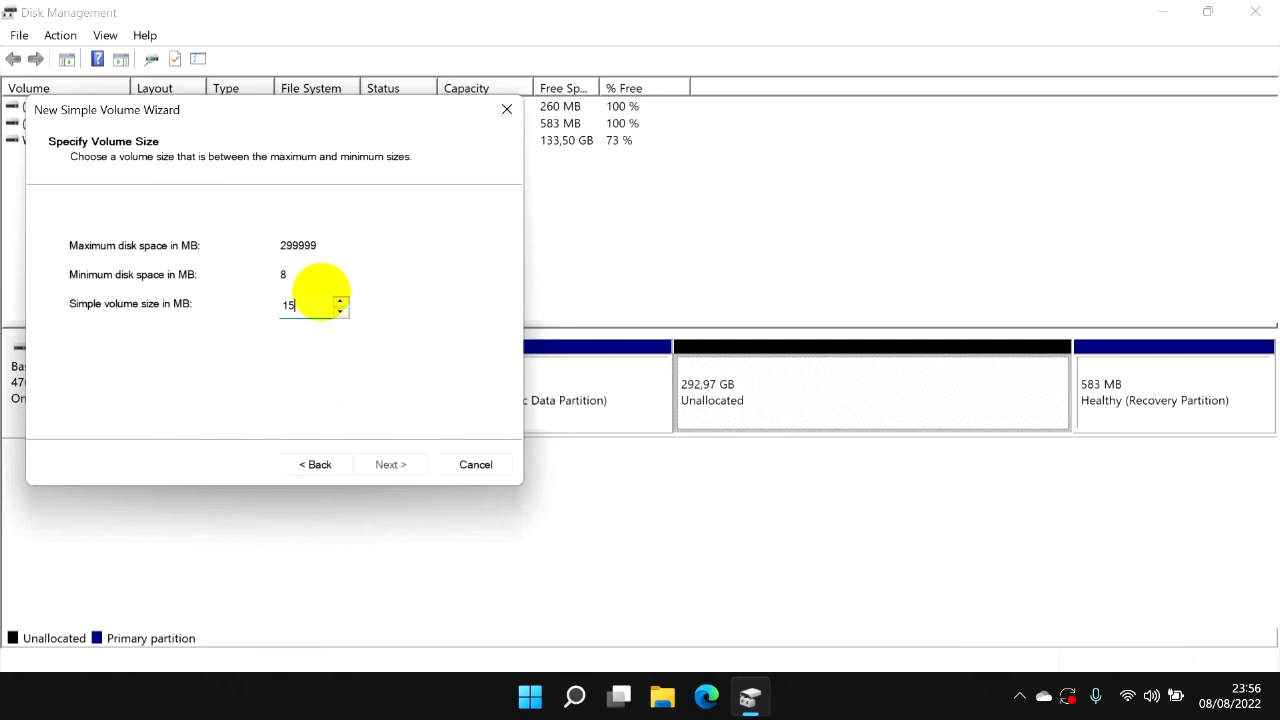
text(0000)
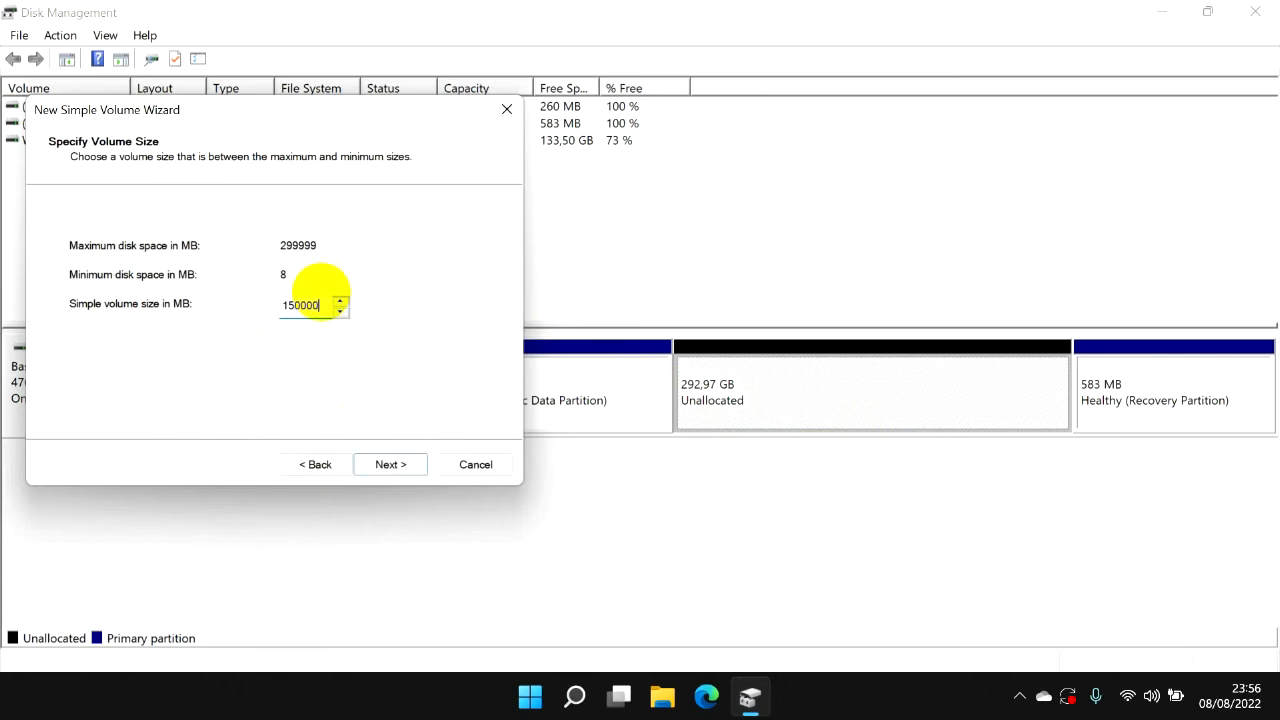
click(391, 472)
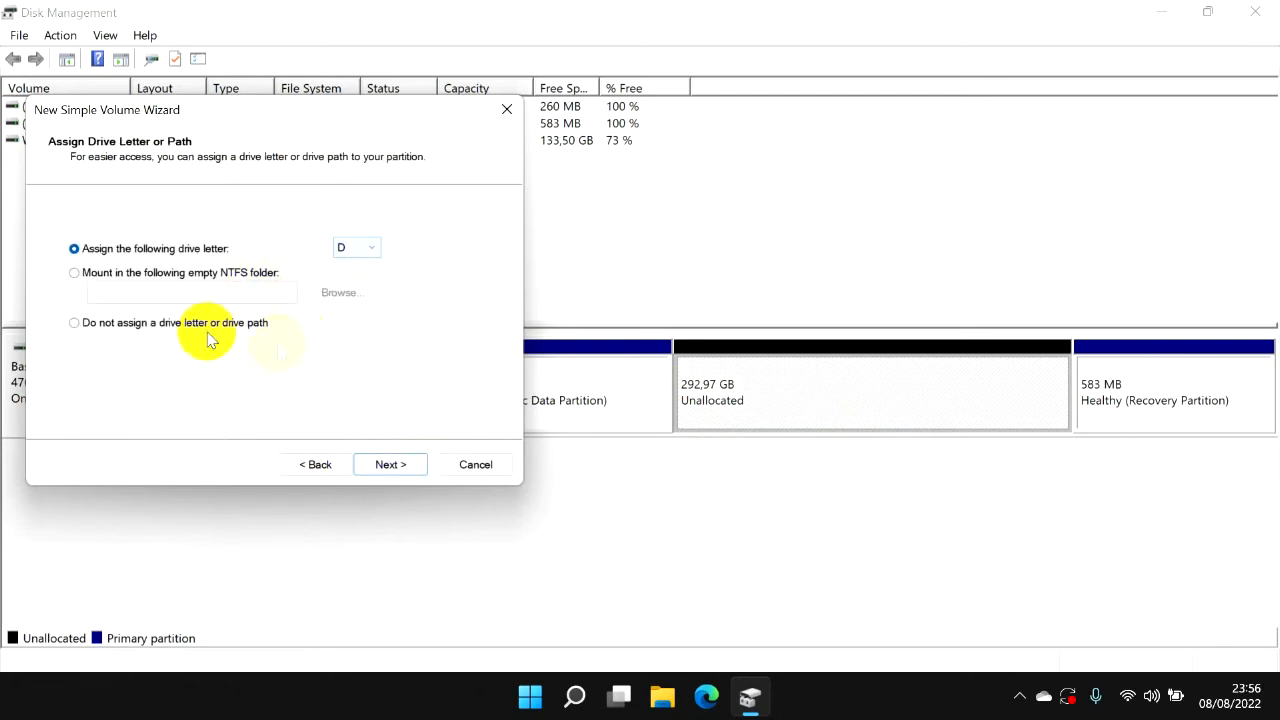
Assign drive letter D, label the volume Data with a quick NTFS format, and finish creating it.
click(399, 467)
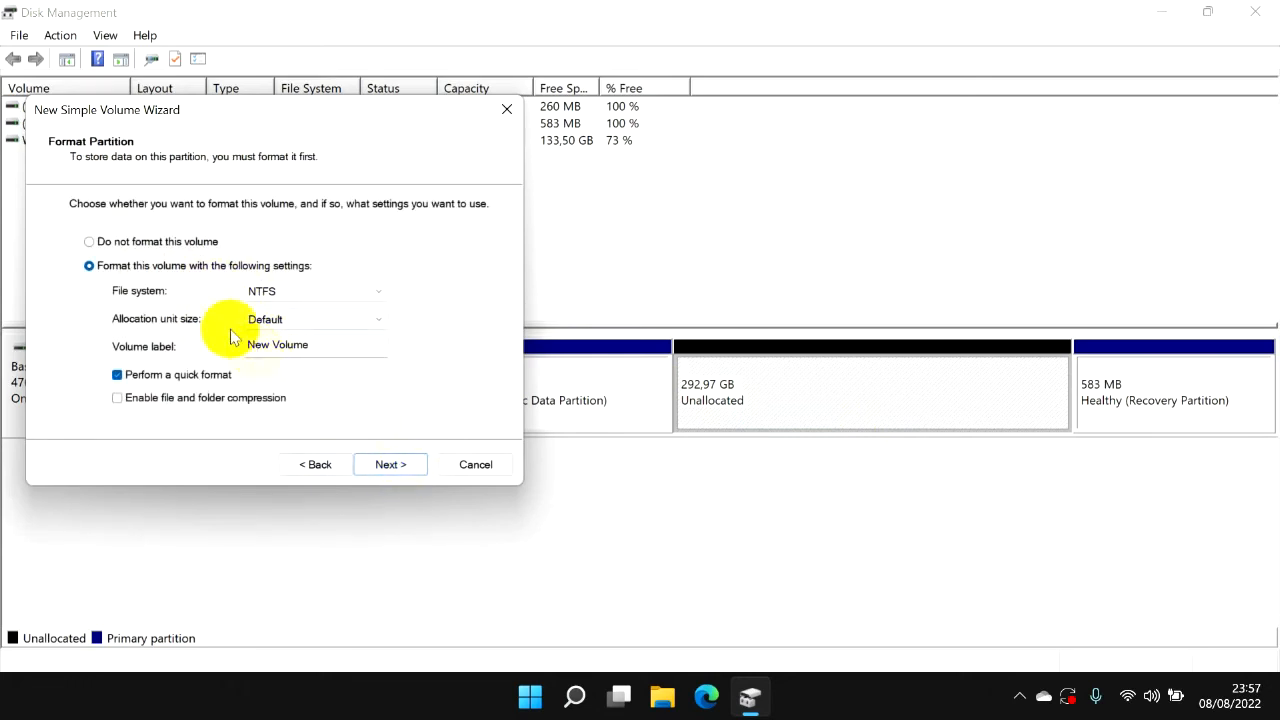
double_click(334, 346)
key(BackSpace)
key(BackSpace)
key(BackSpace)
key(BackSpace)
key(BackSpace)
text(Data)
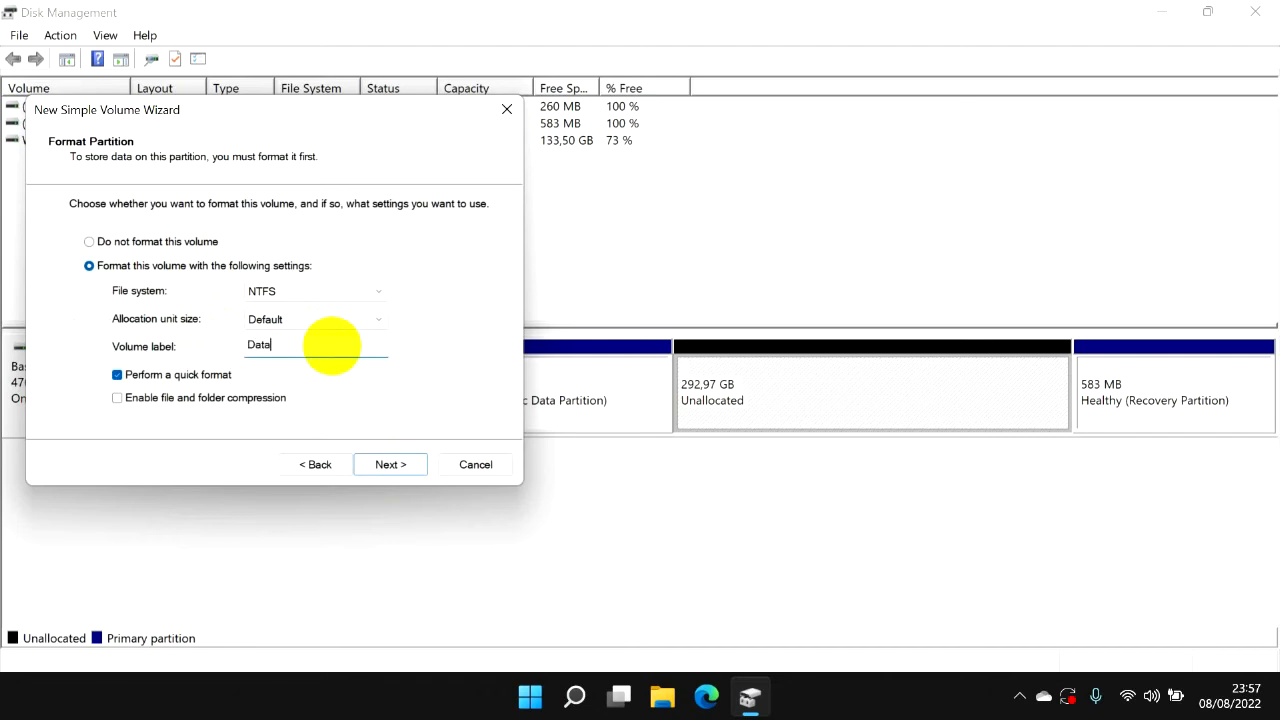
click(407, 482)
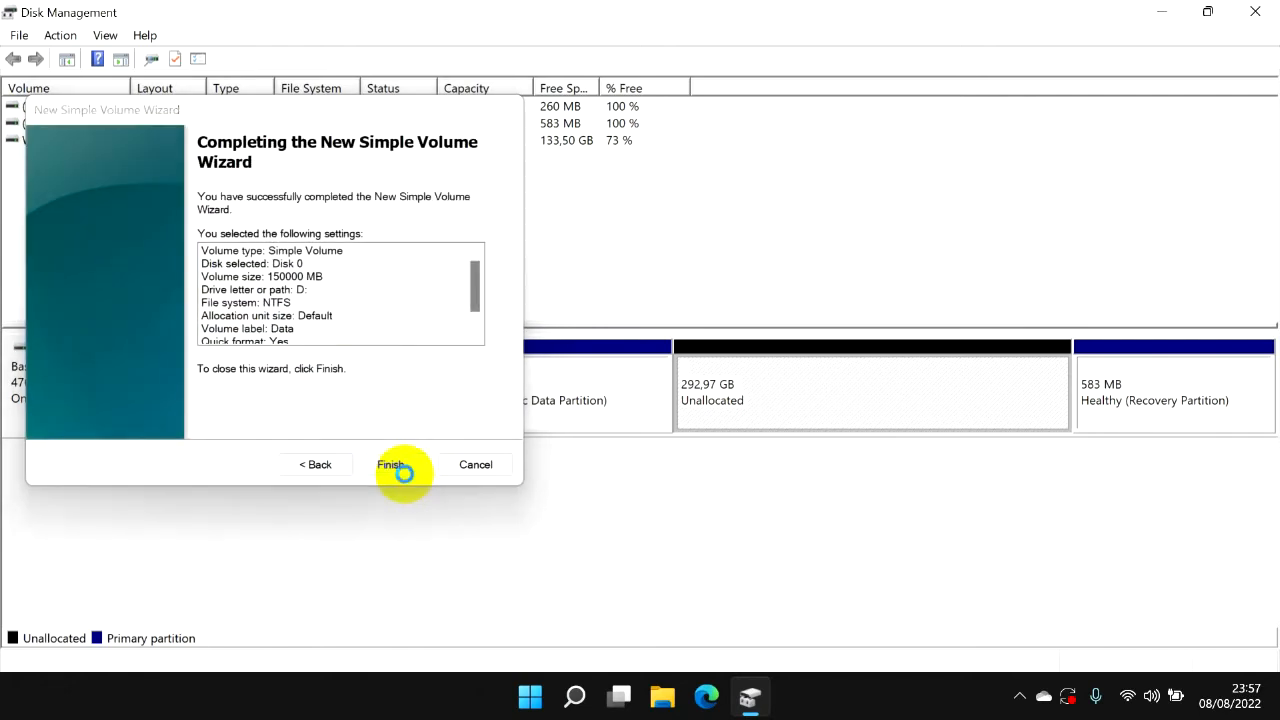
click(405, 476)
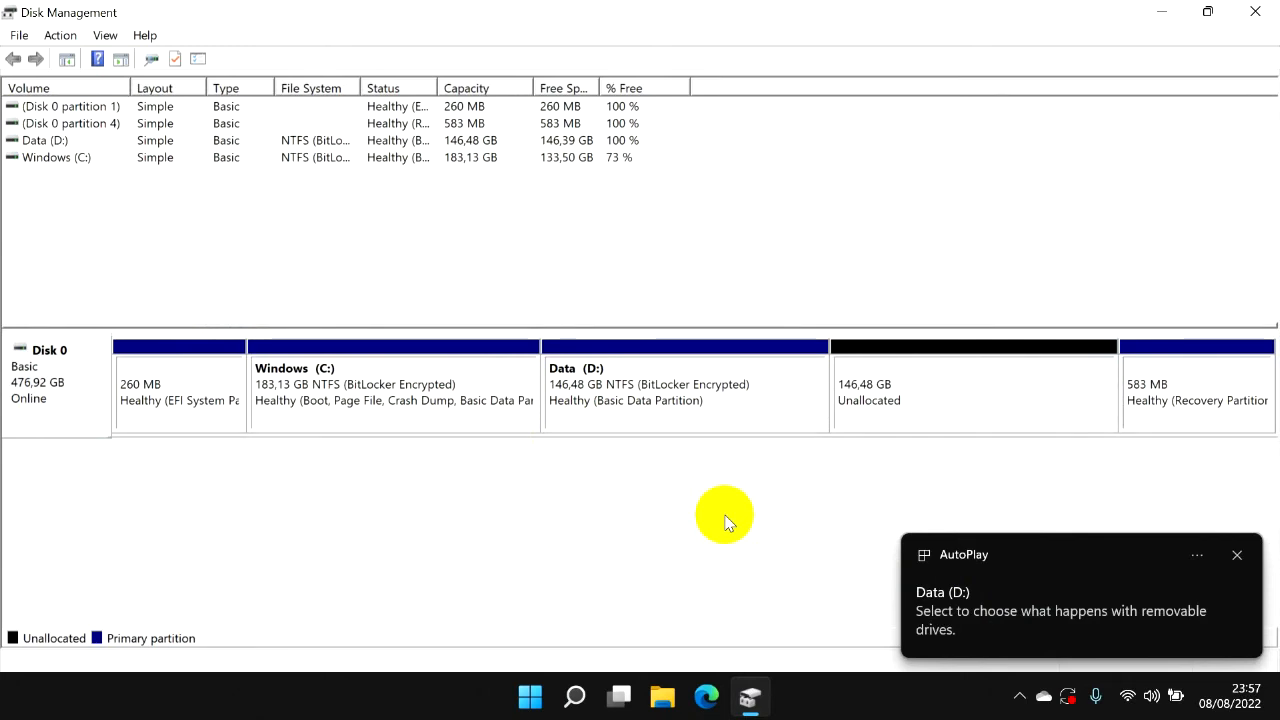
Start another simple volume in the remaining unallocated space, accepting the maximum size of 149999 MB.
click(949, 400)
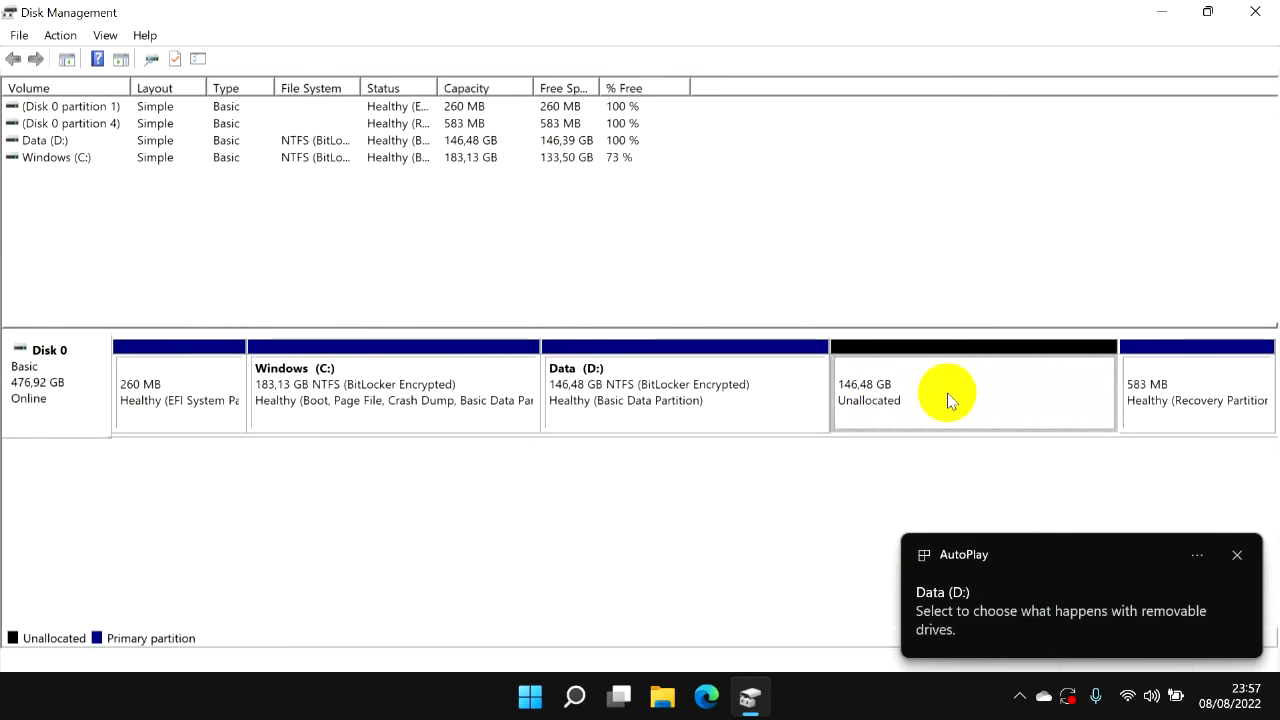
right_click(1047, 410)
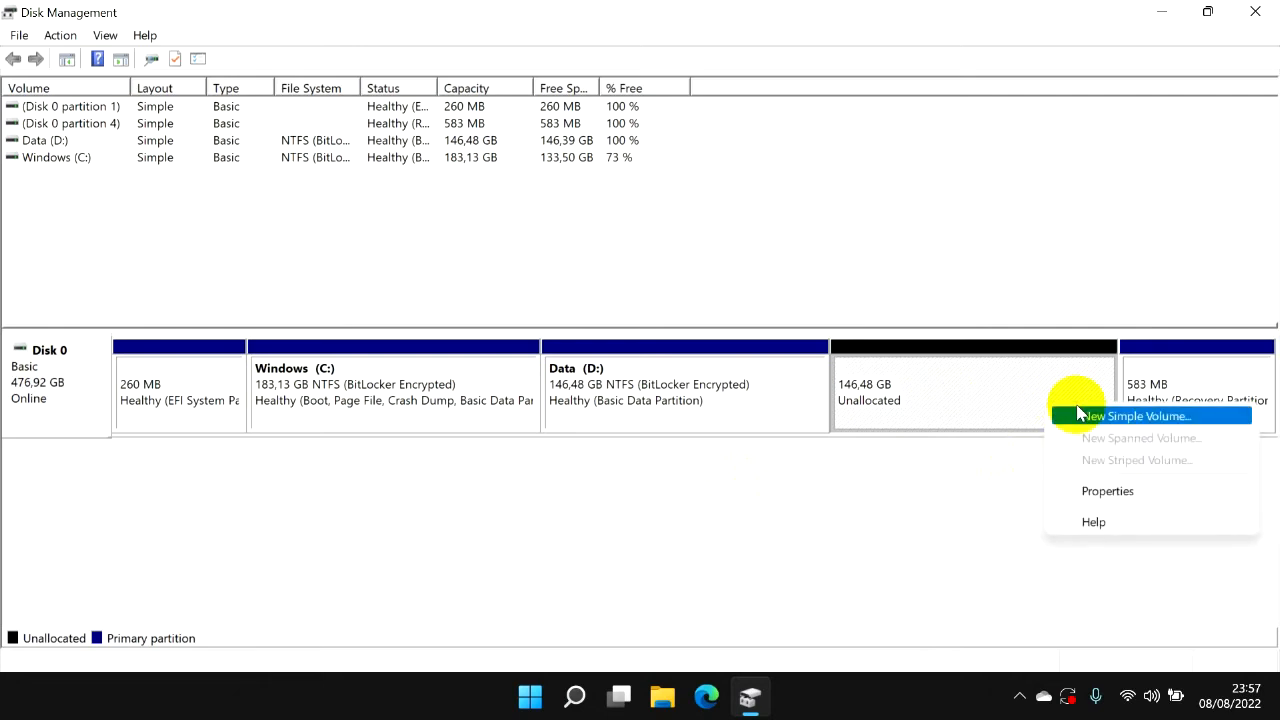
click(1072, 414)
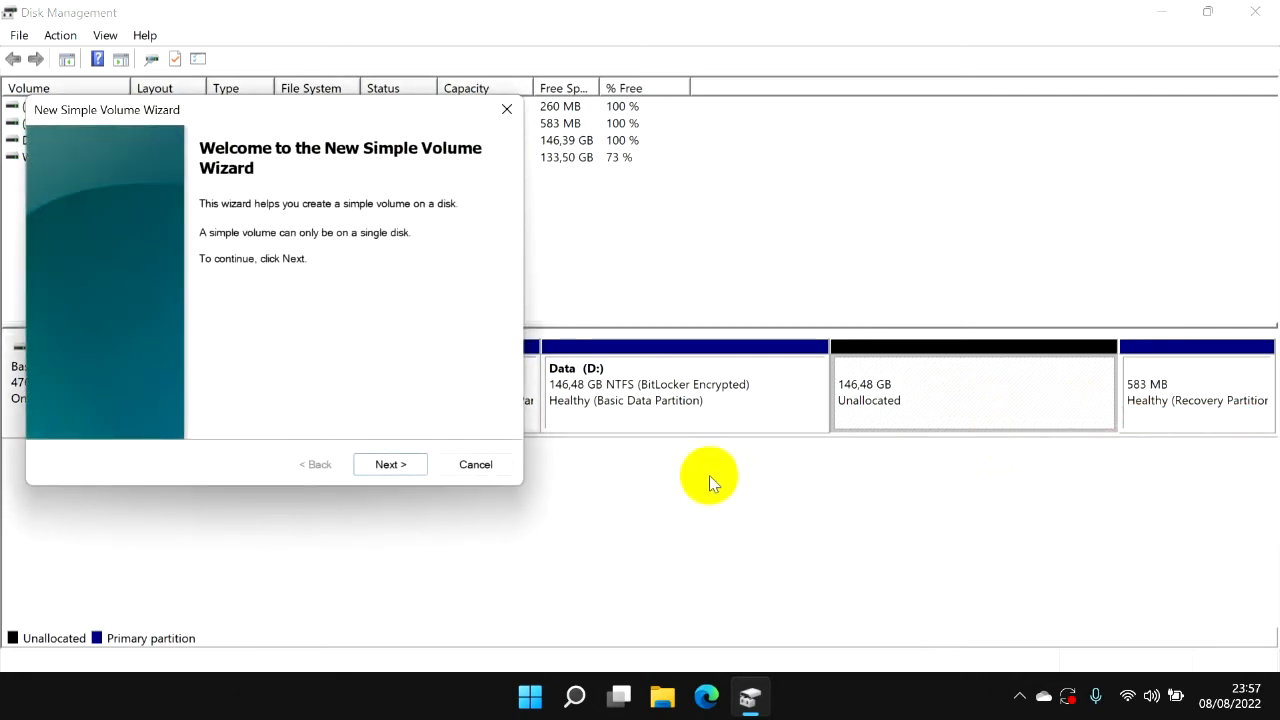
click(388, 466)
click(388, 467)
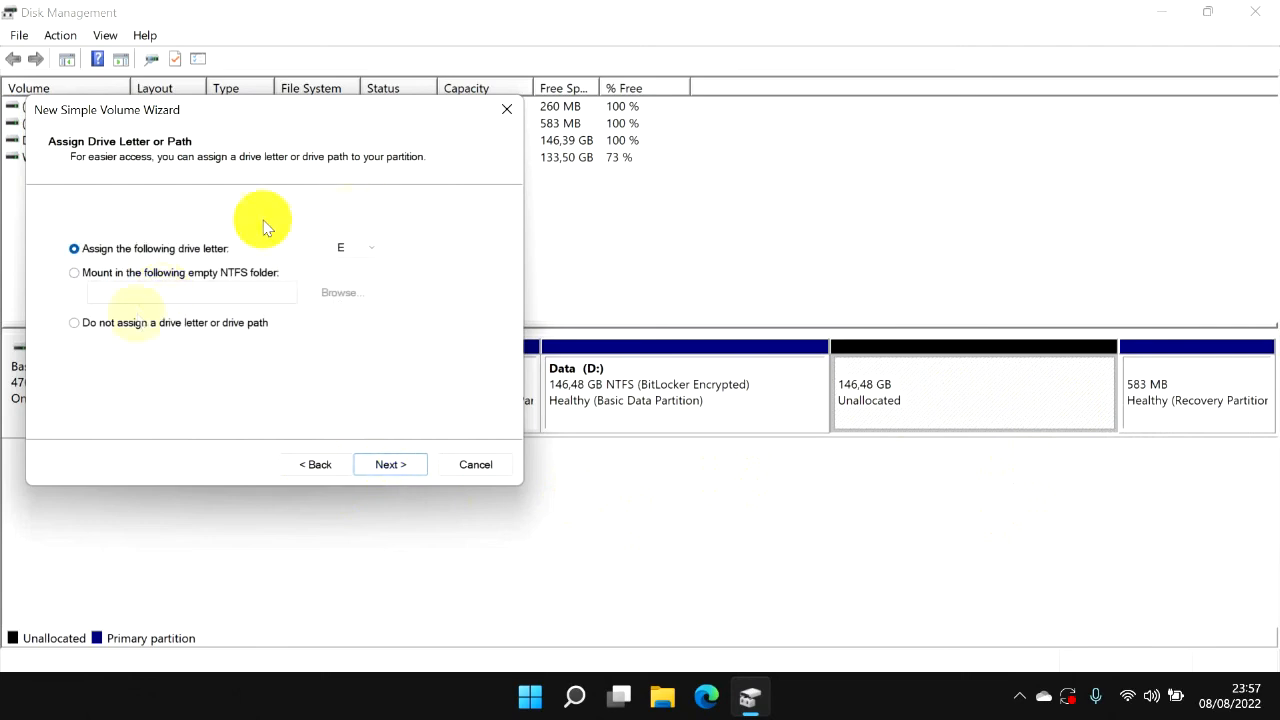
click(312, 461)
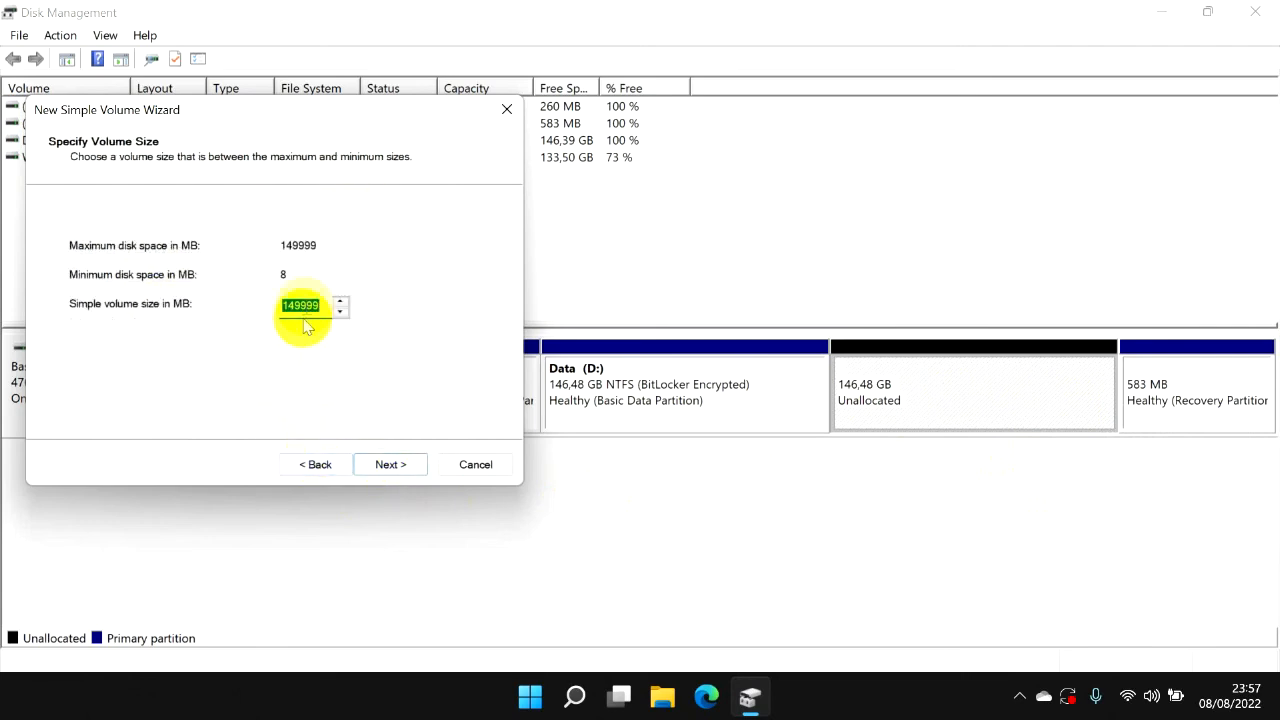
click(391, 463)
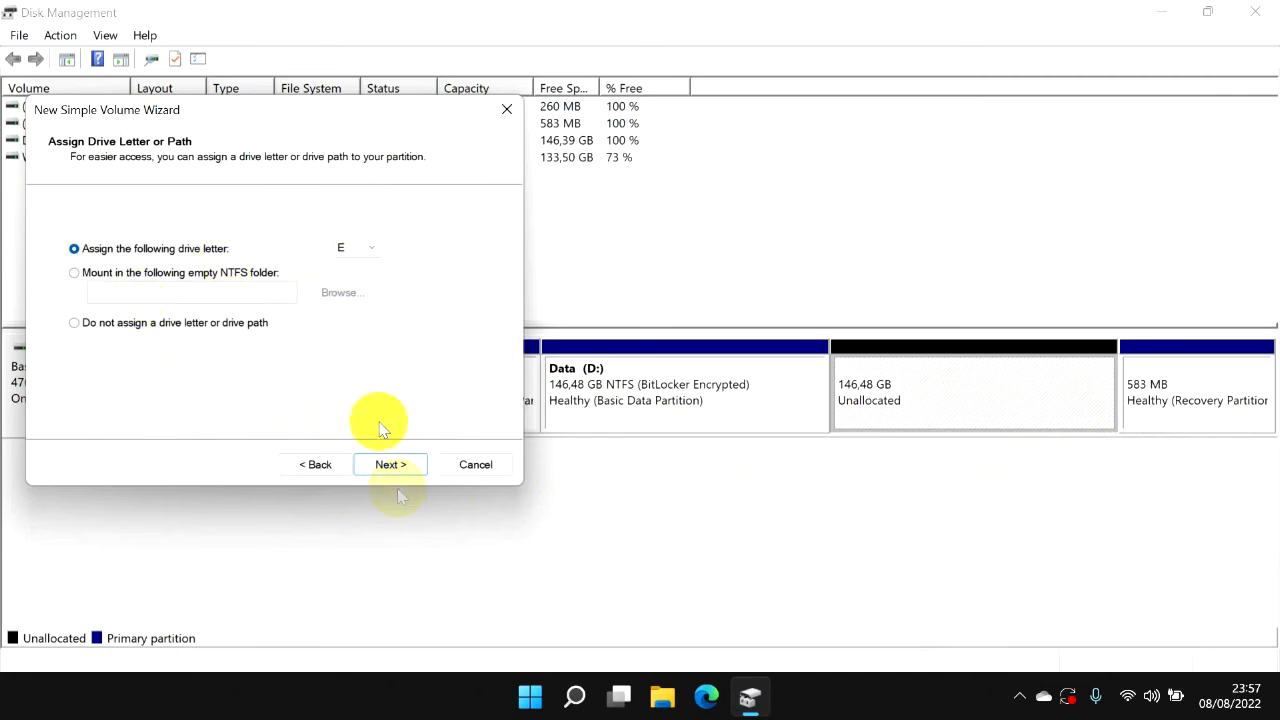
Assign drive letter E, label the volume Master with a quick NTFS format, and finish creating it.
click(392, 467)
click(346, 352)
double_click(346, 351)
key(BackSpace)
key(BackSpace)
key(BackSpace)
key(BackSpace)
key(BackSpace)
text(Master)
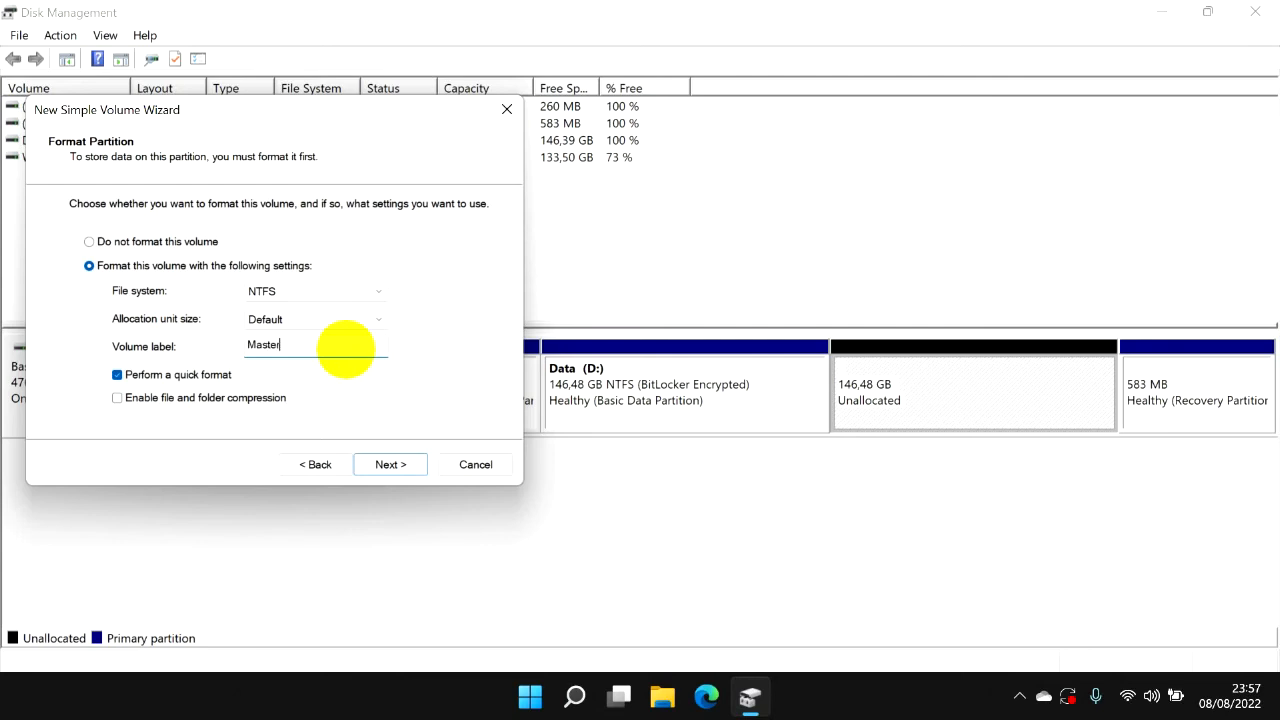
click(393, 466)
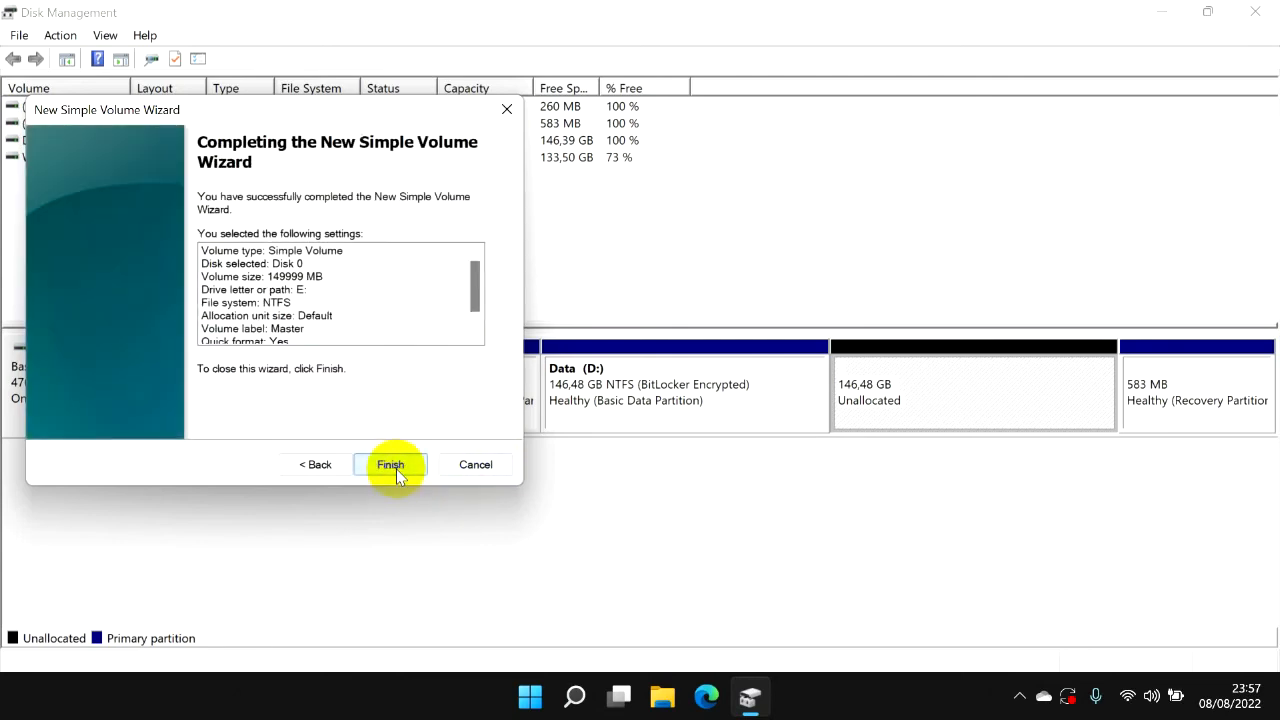
click(393, 466)
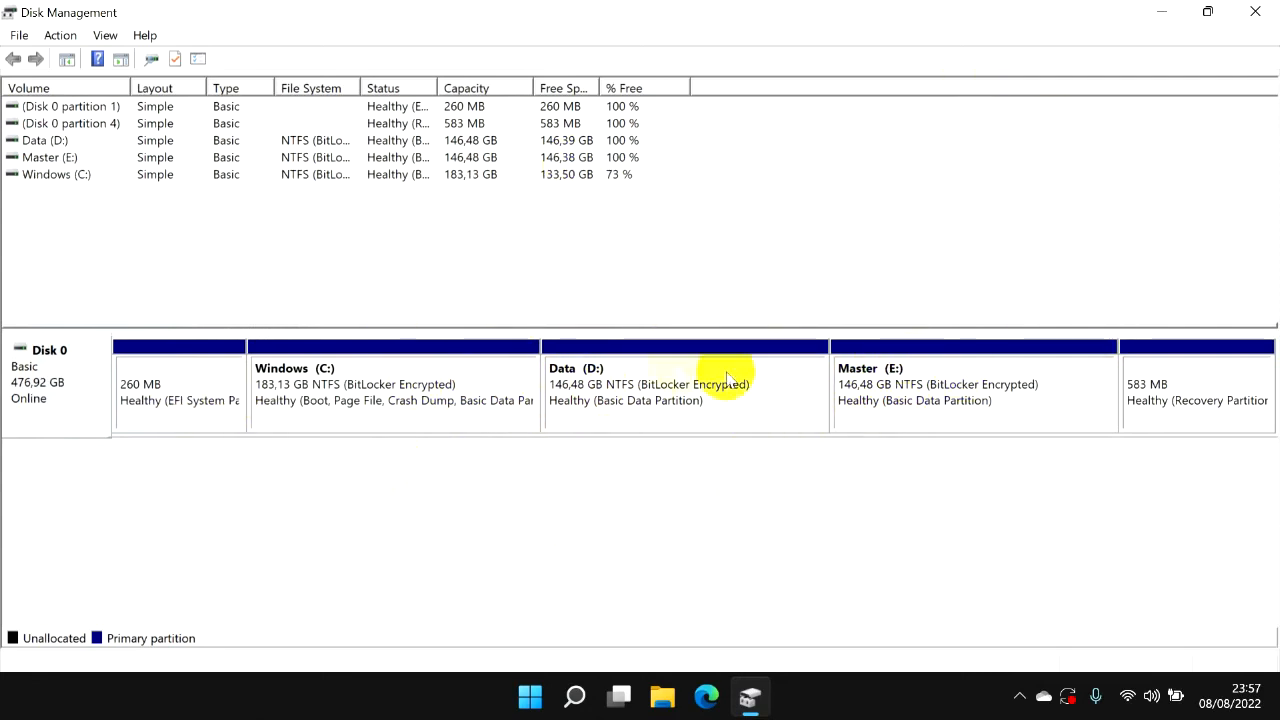
Check the Data (D:) and Master (E:) partitions in the Disk 0 layout.
click(672, 386)
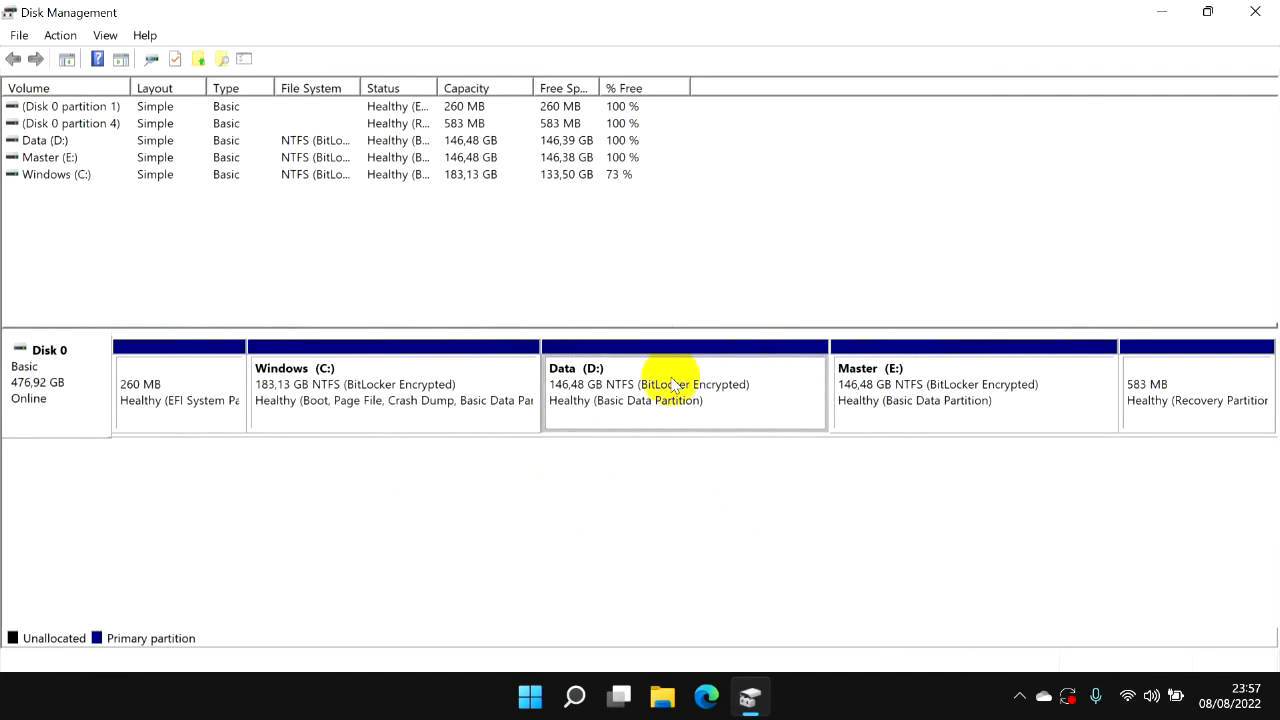
click(943, 381)
click(725, 527)
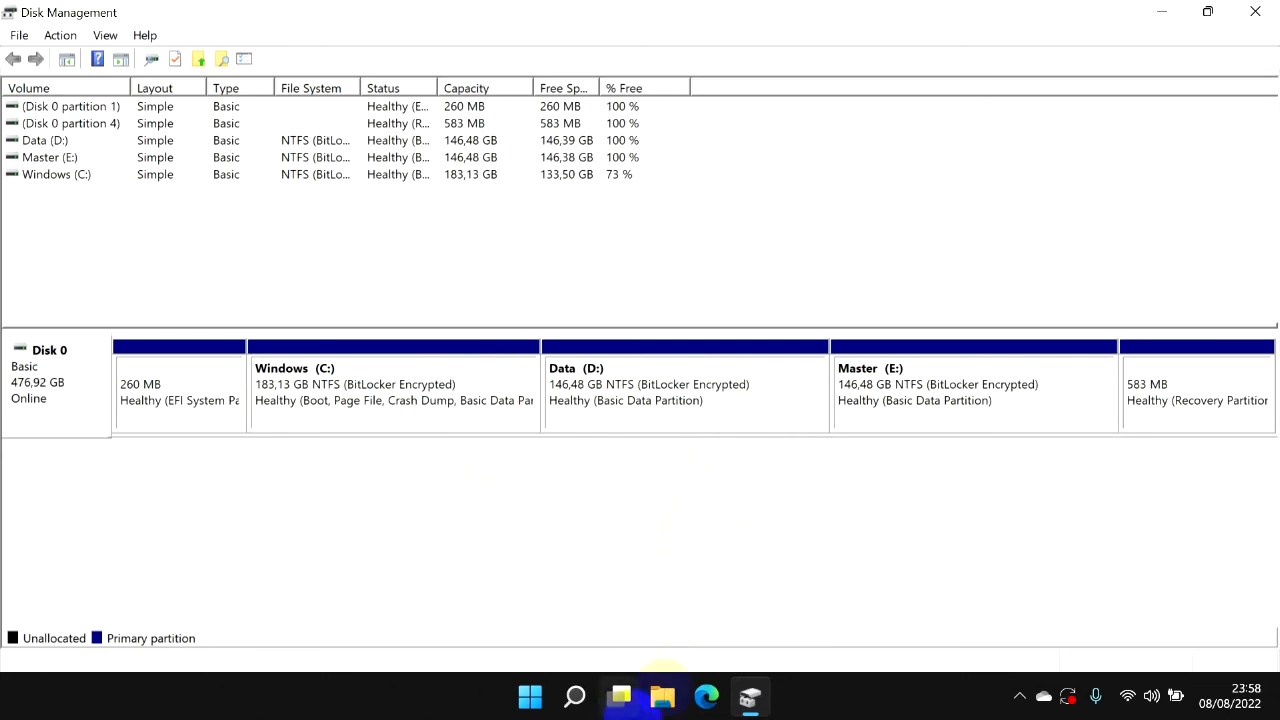
Switch to File Explorer and inspect the Windows (C:), Data (D:) and Master (E:) drives under This PC.
click(664, 697)
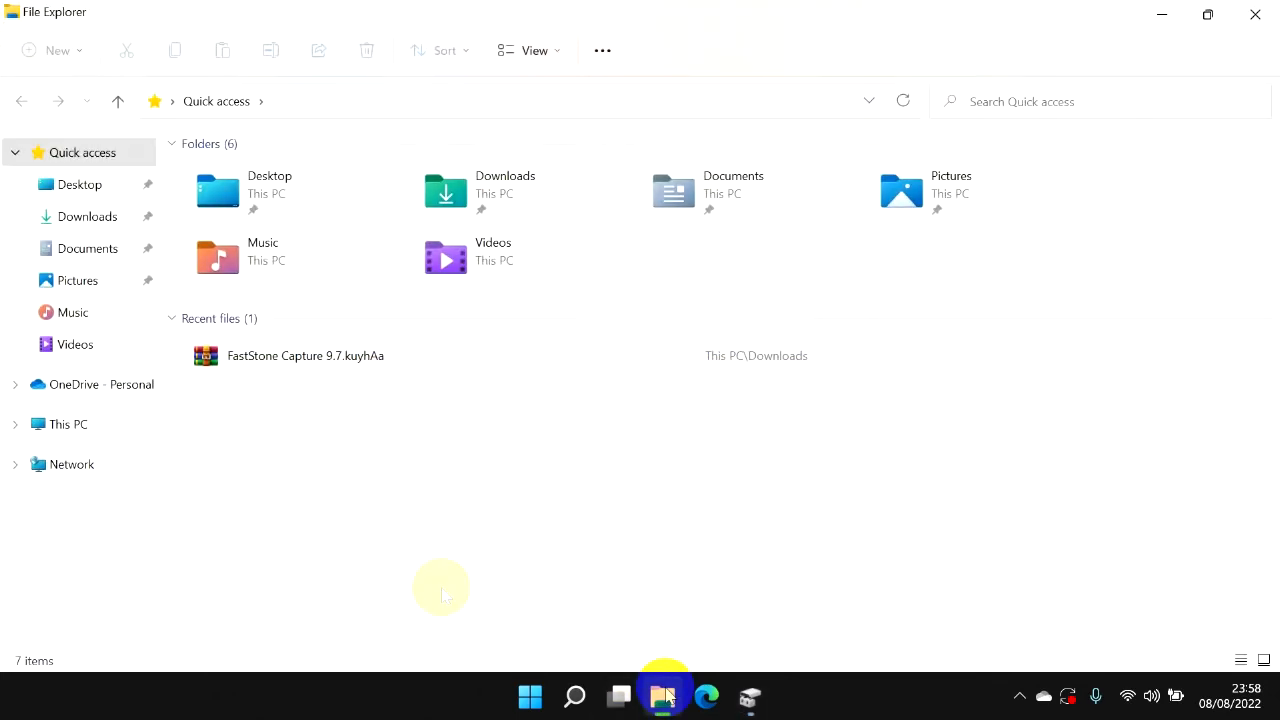
click(126, 432)
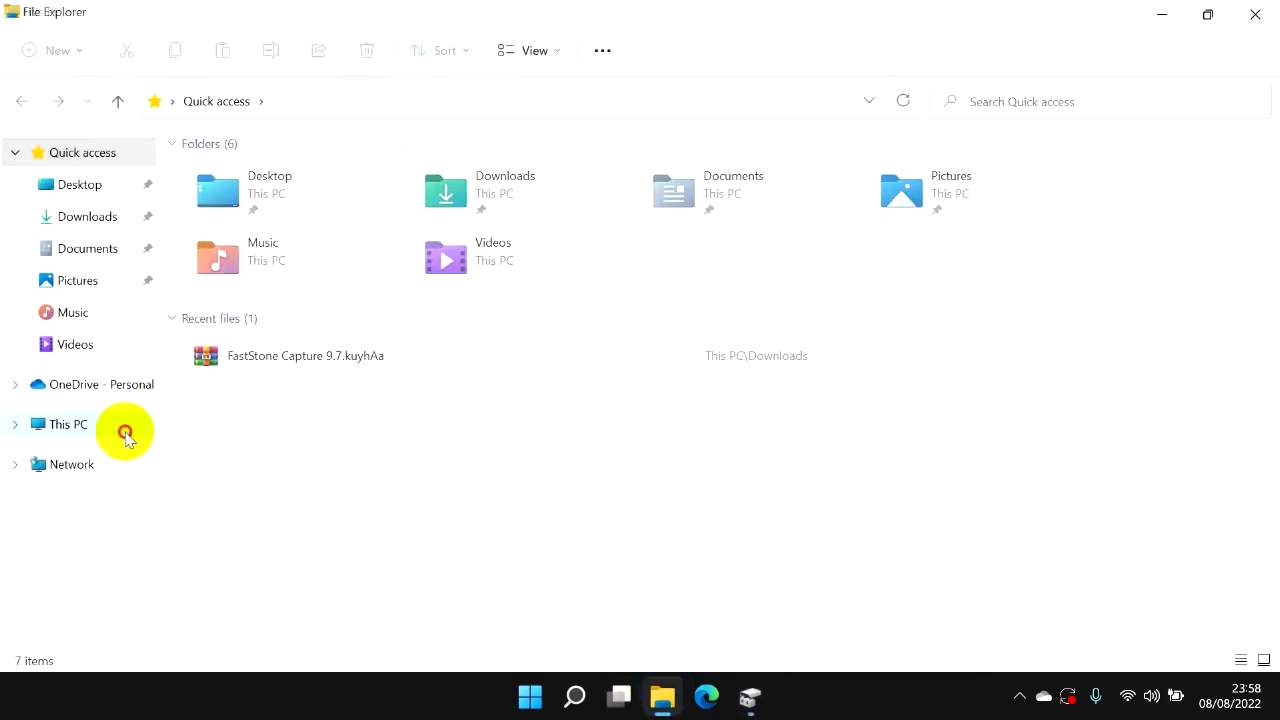
click(298, 325)
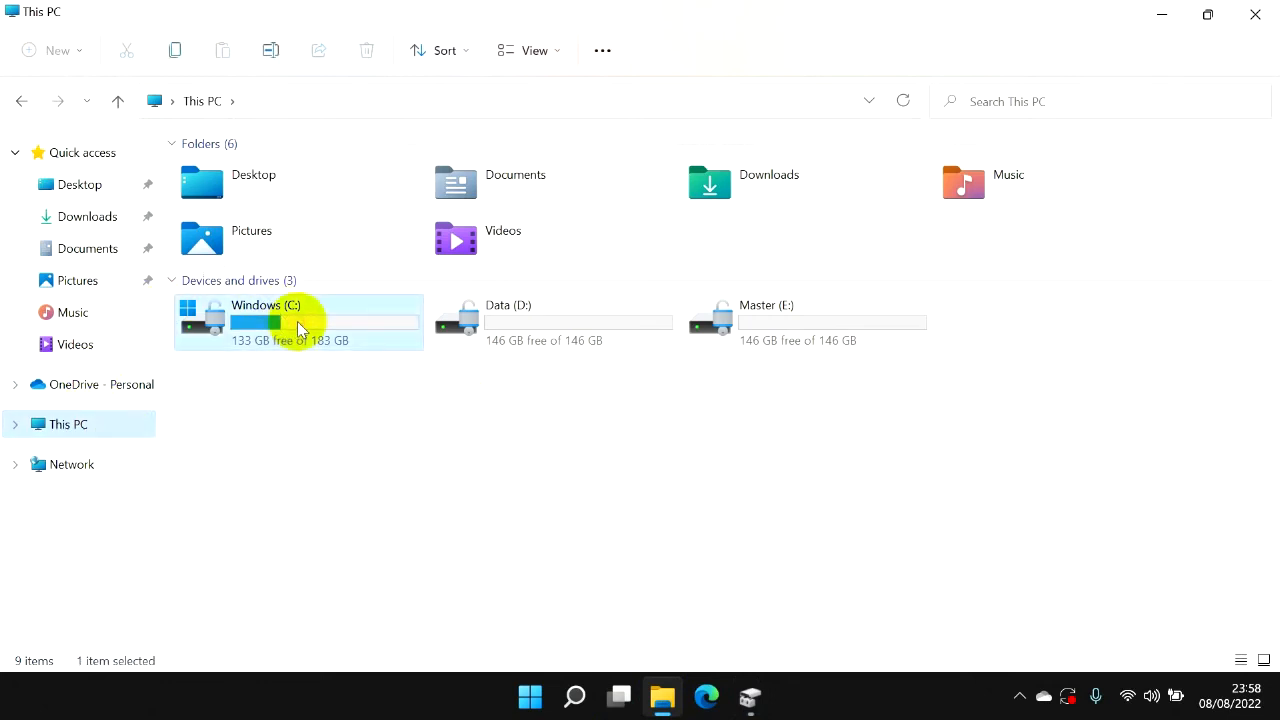
click(565, 327)
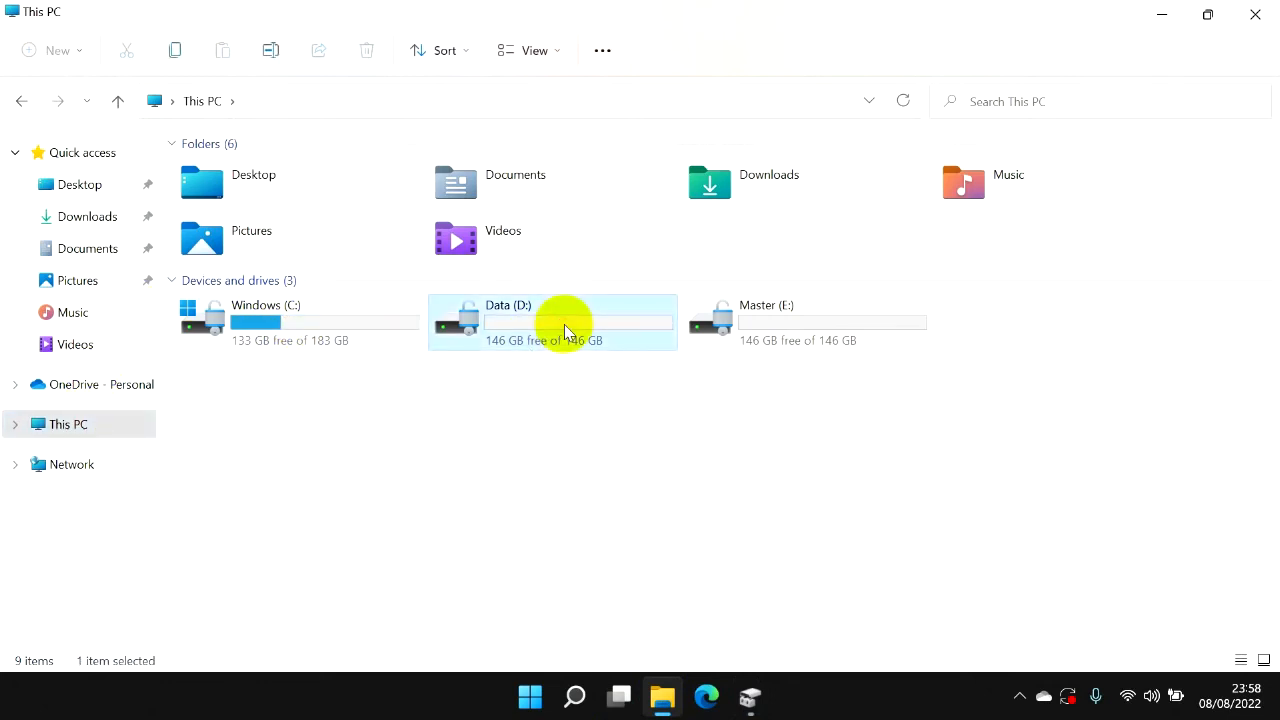
right_click(466, 320)
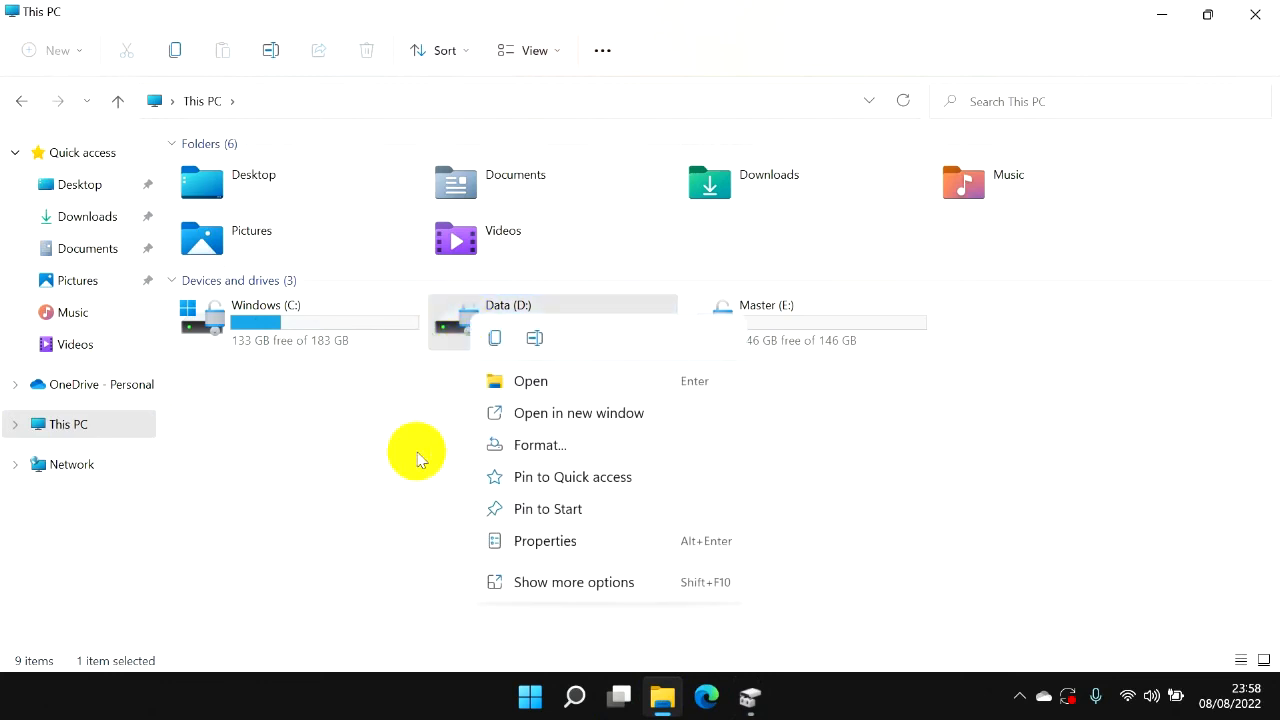
click(447, 334)
click(736, 318)
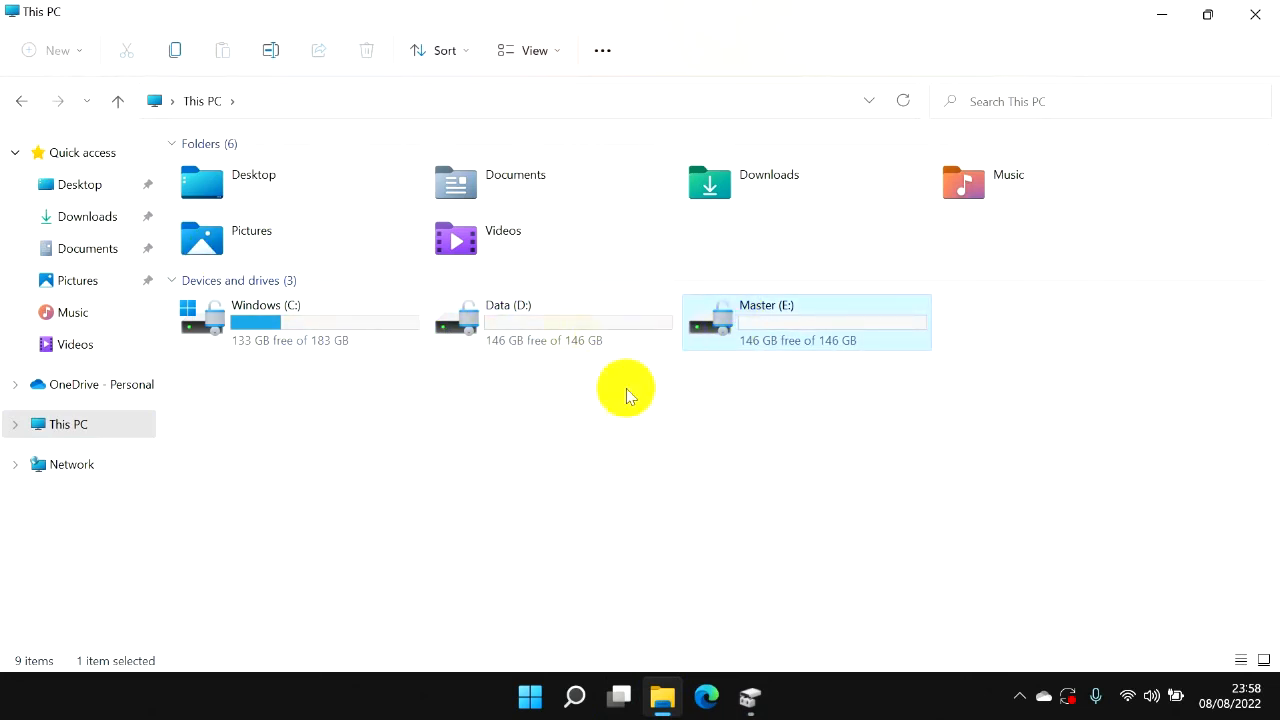
Open the Data (D:) and Master (E:) drives in turn to check their contents, returning to This PC.
double_click(572, 316)
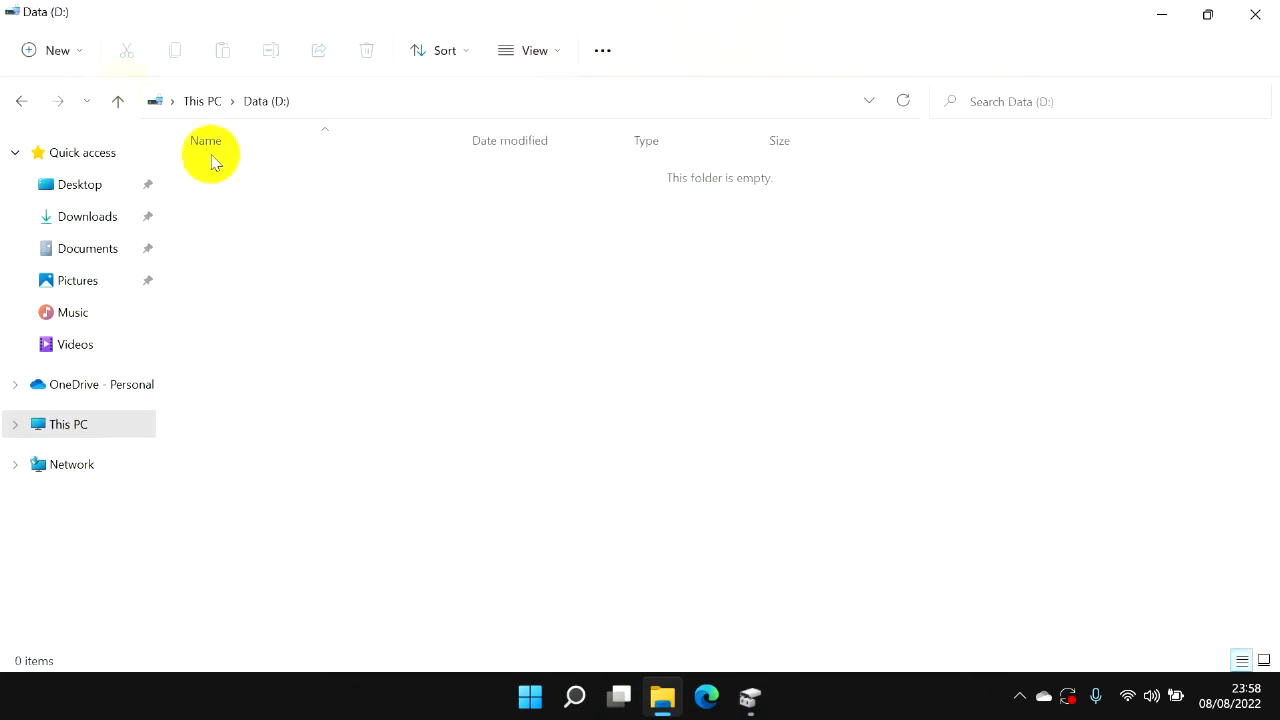
click(122, 103)
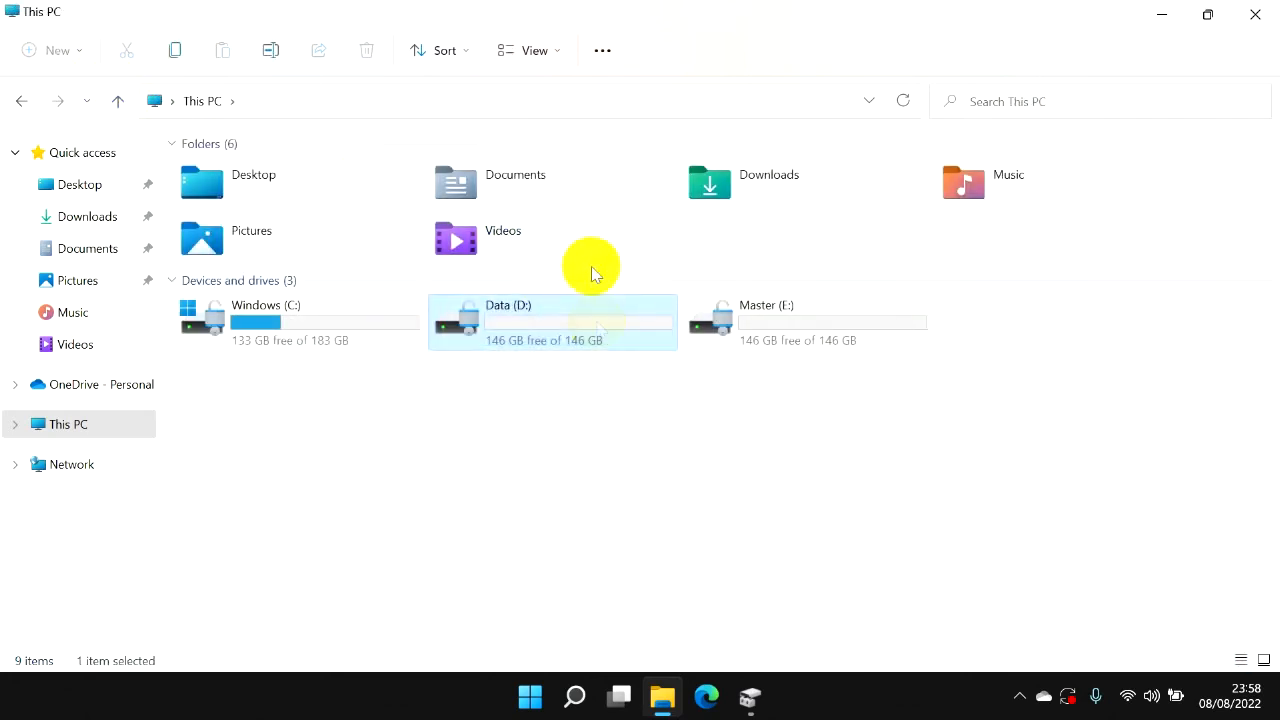
click(789, 333)
double_click(789, 333)
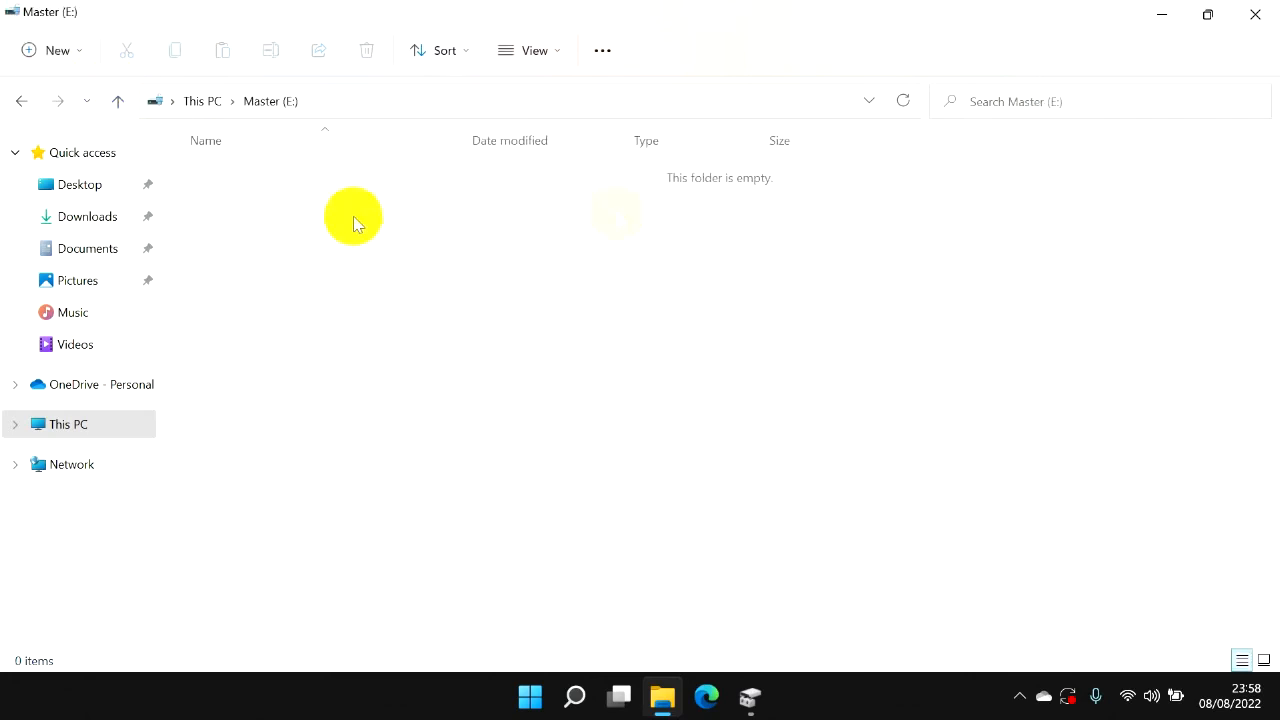
click(118, 101)
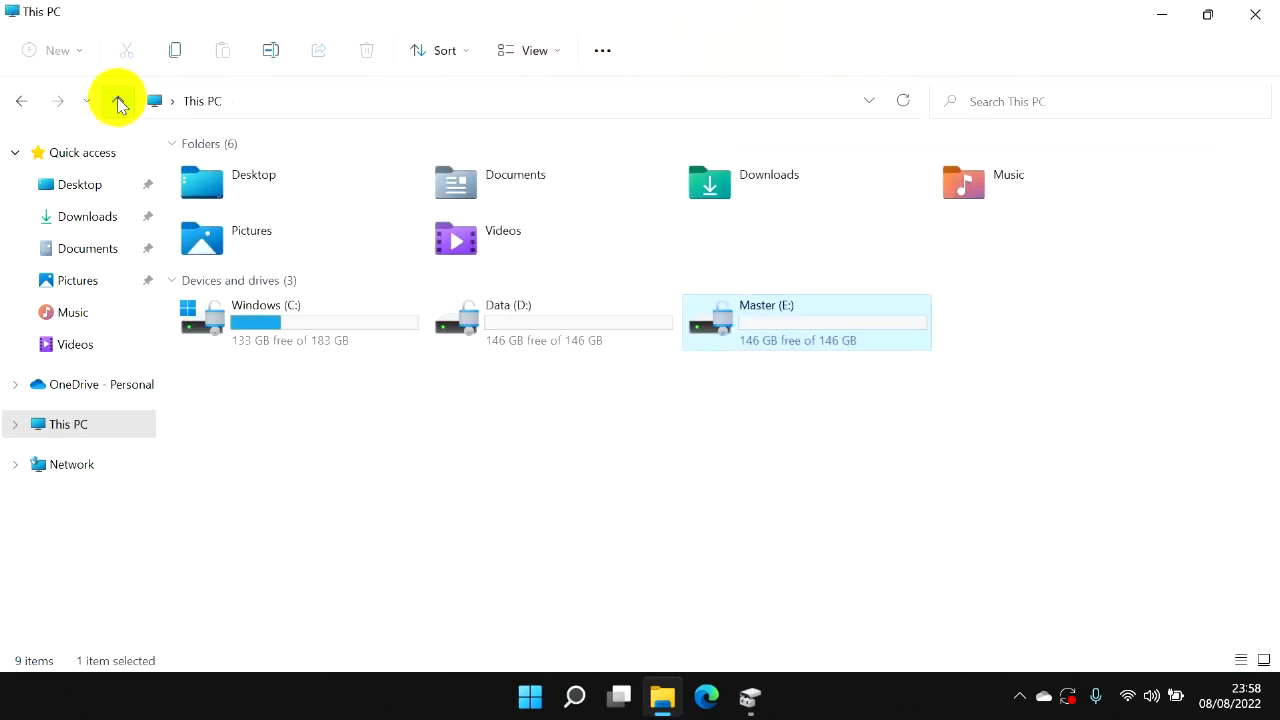
Close File Explorer and Disk Management to return to the desktop.
click(118, 101)
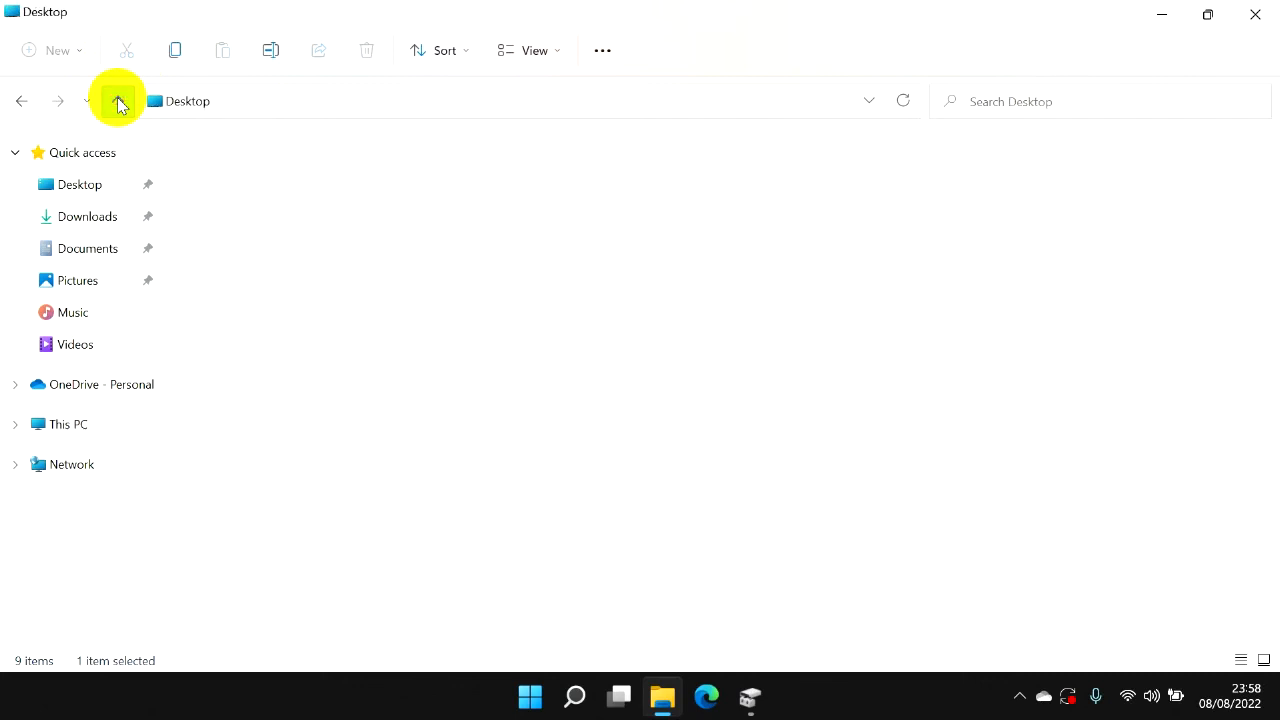
click(1256, 14)
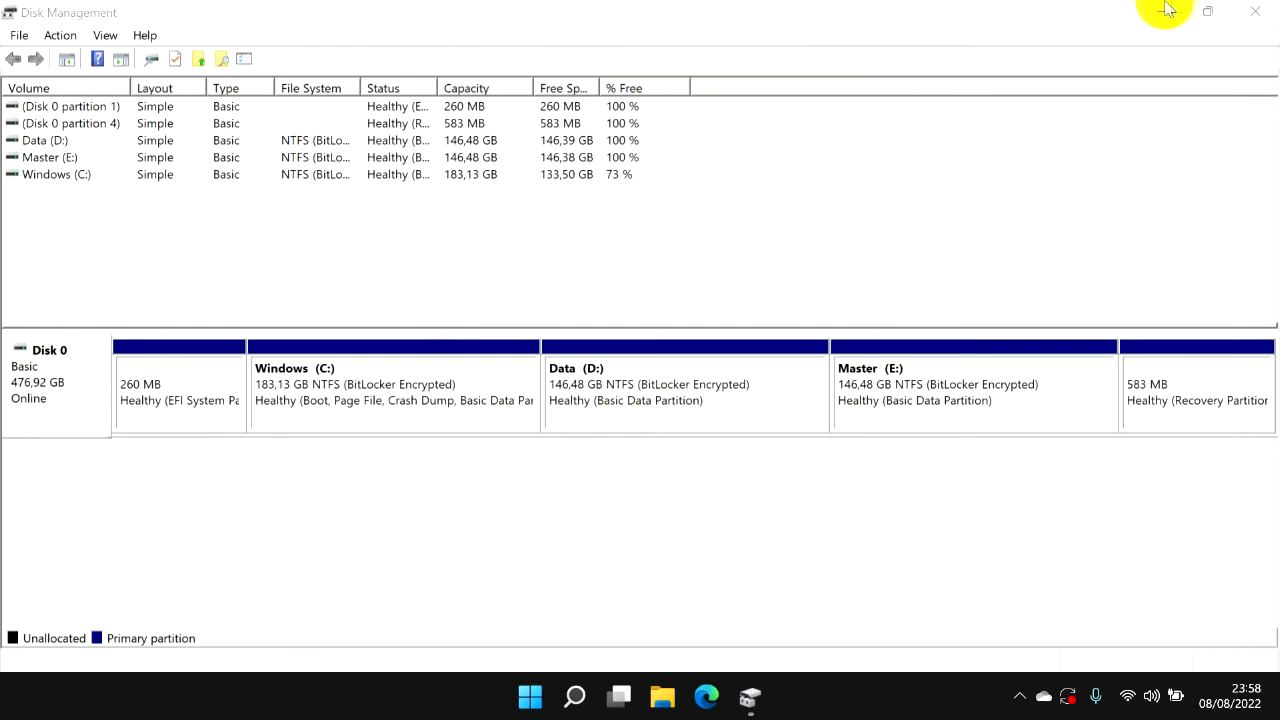
click(1245, 11)
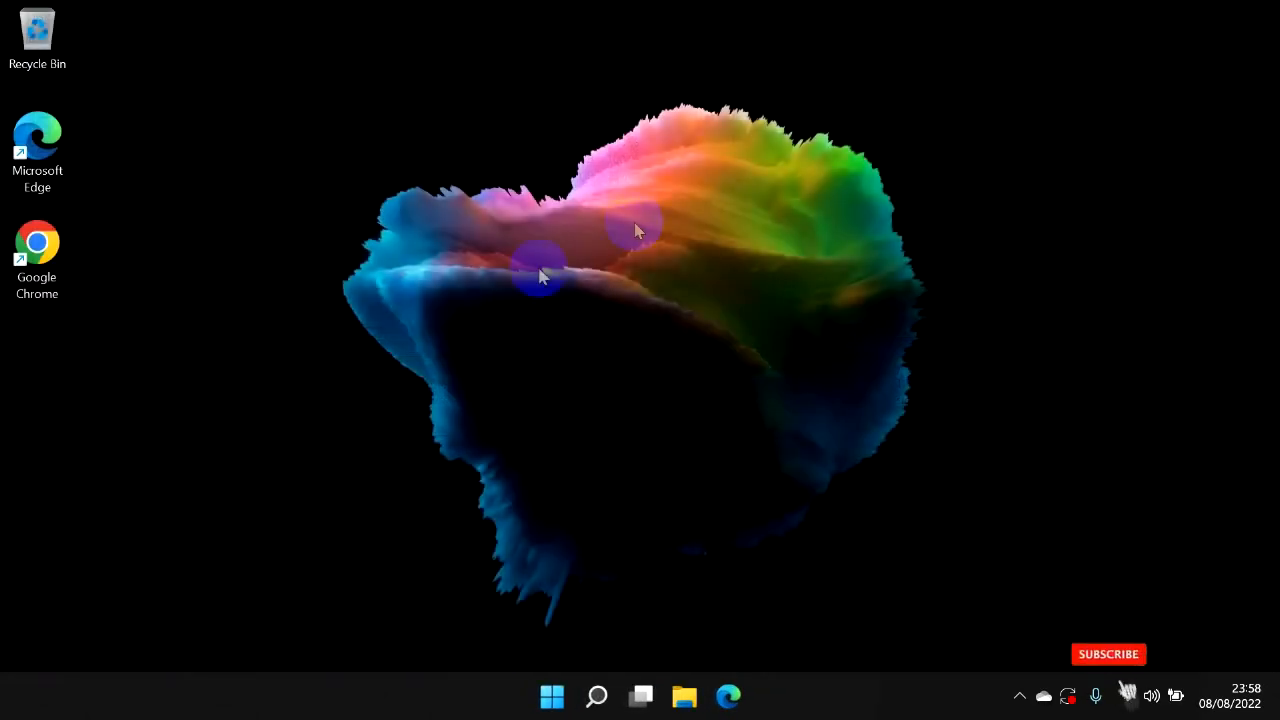